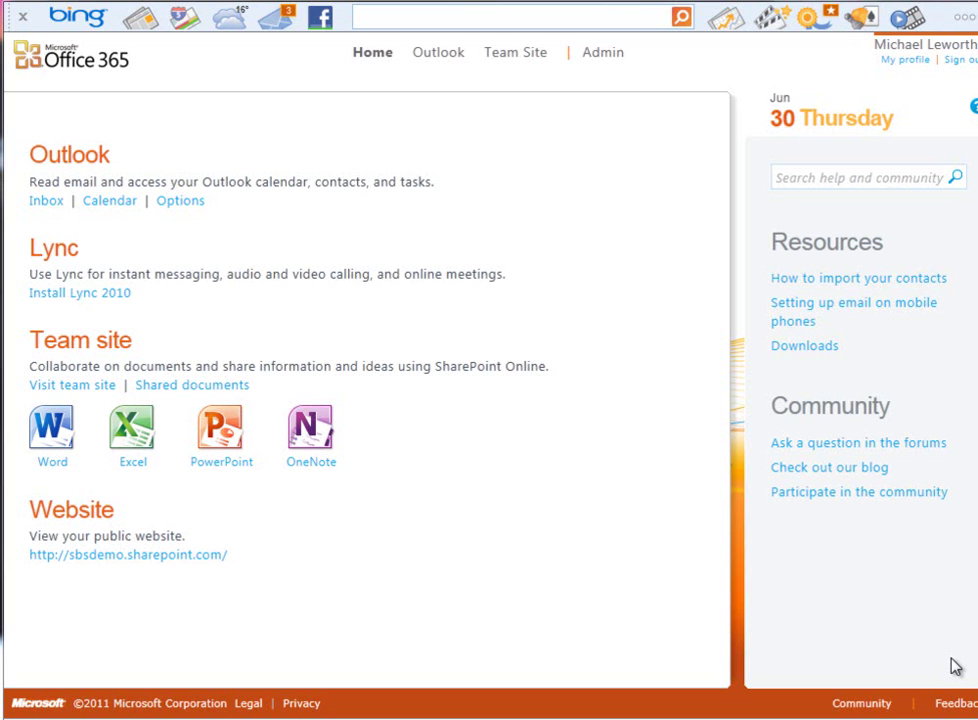
# Step: Go to the Office 365 admin Domains list and start adding a new domain
pyautogui.click(606, 56)
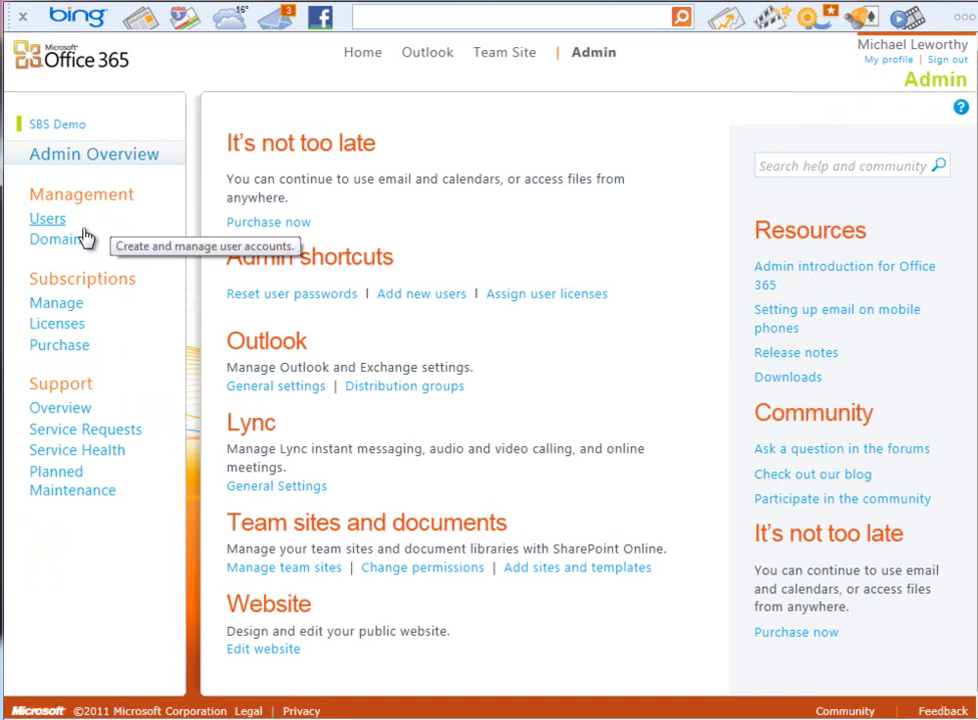
pyautogui.click(75, 241)
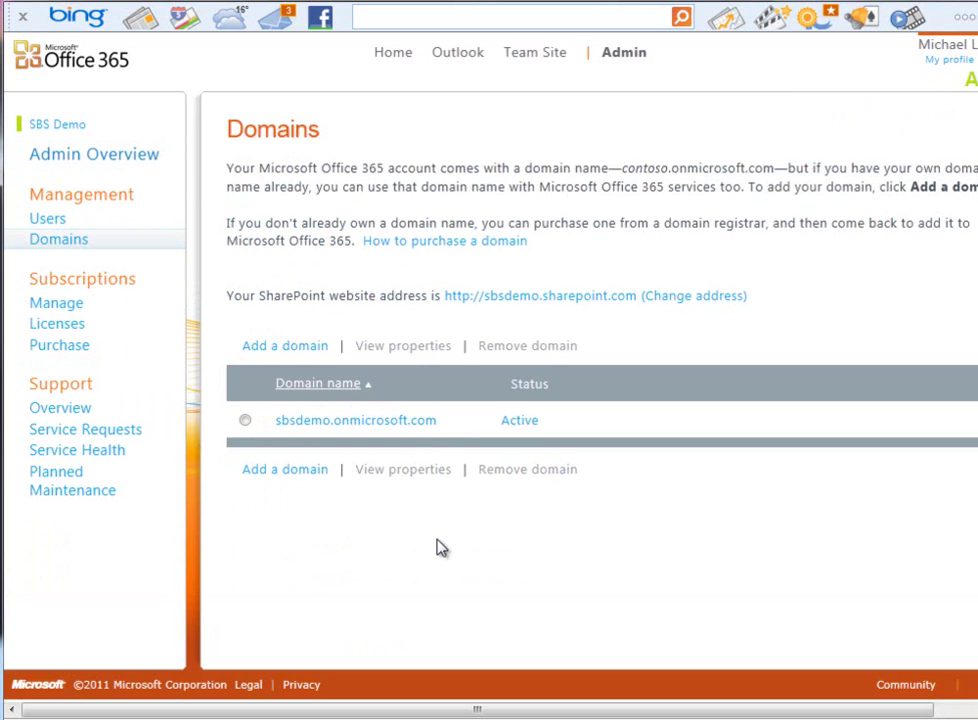
pyautogui.click(315, 471)
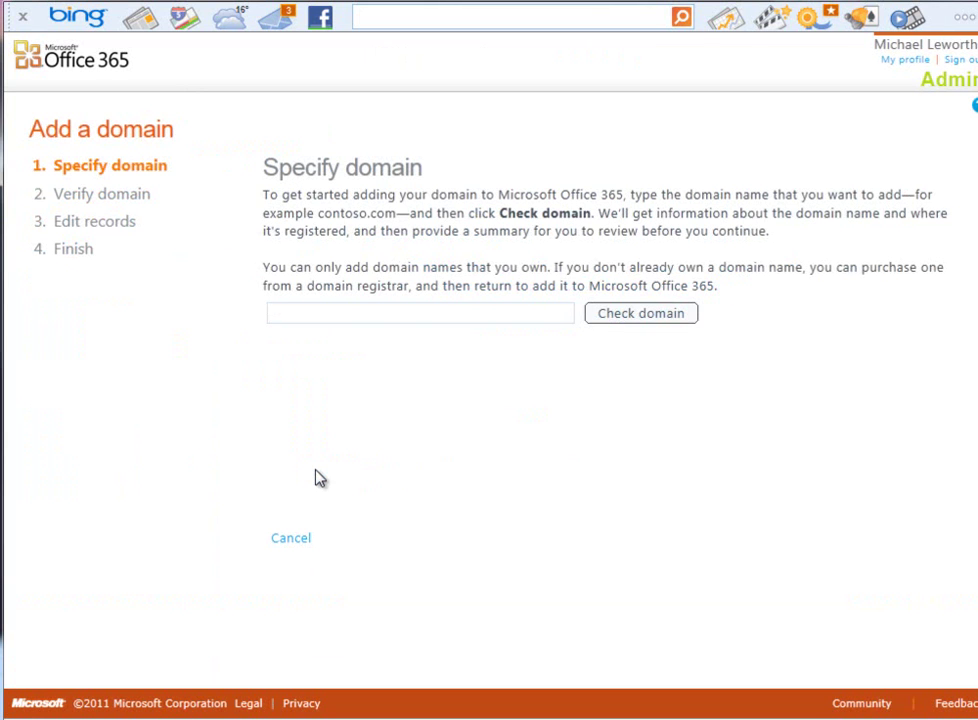
# Step: Enter coho-vineyard.com, check the domain, and continue to the TXT verification step
pyautogui.write('coho-vineyard.com')
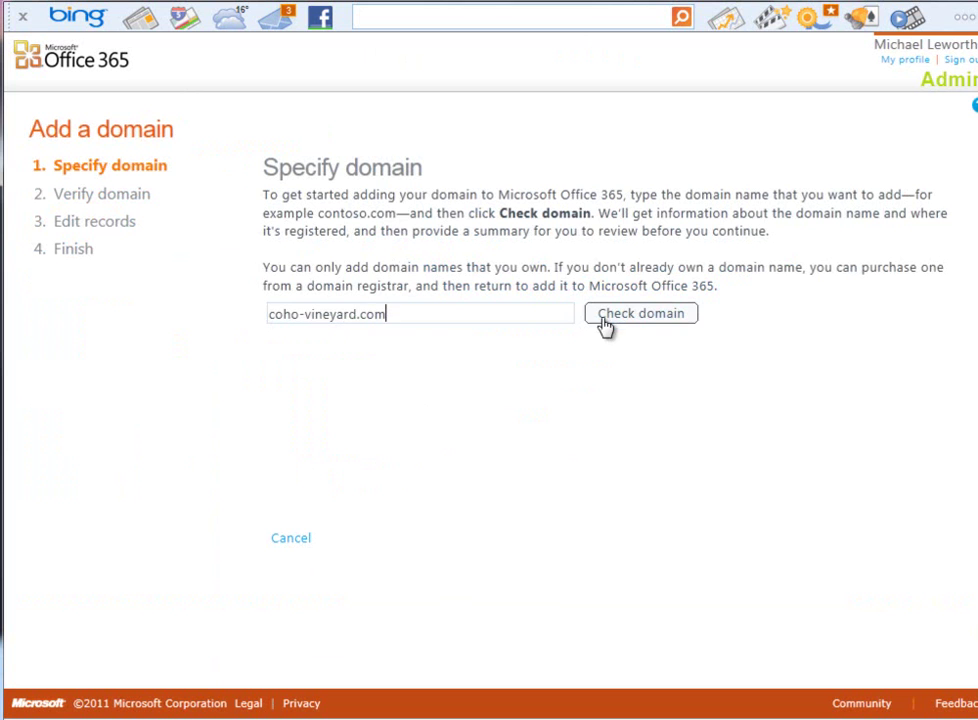
pyautogui.click(630, 316)
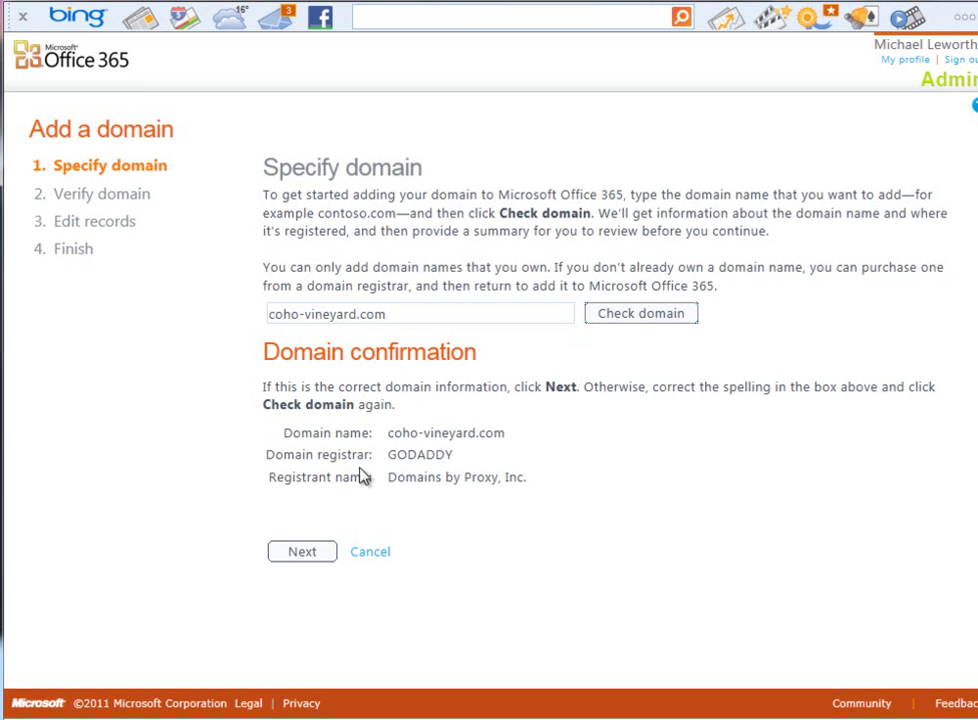
pyautogui.click(318, 557)
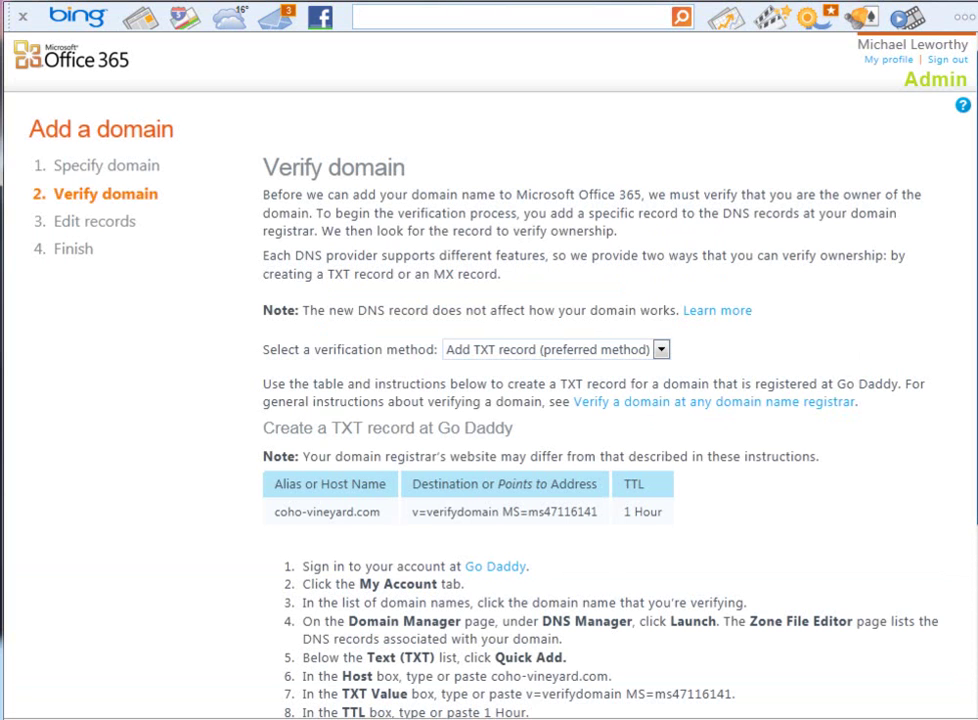
# Step: Scroll through the Go Daddy TXT record instructions showing the TXT value and 1 Hour TTL
pyautogui.scroll(-2, 489, 400)
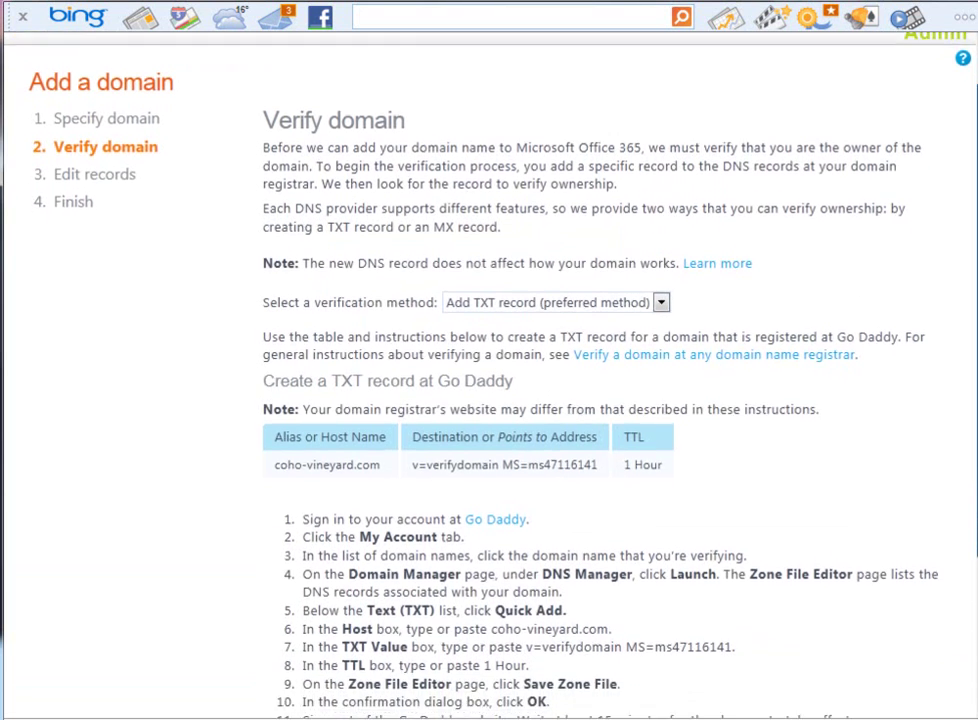
pyautogui.scroll(-2, 973, 480)
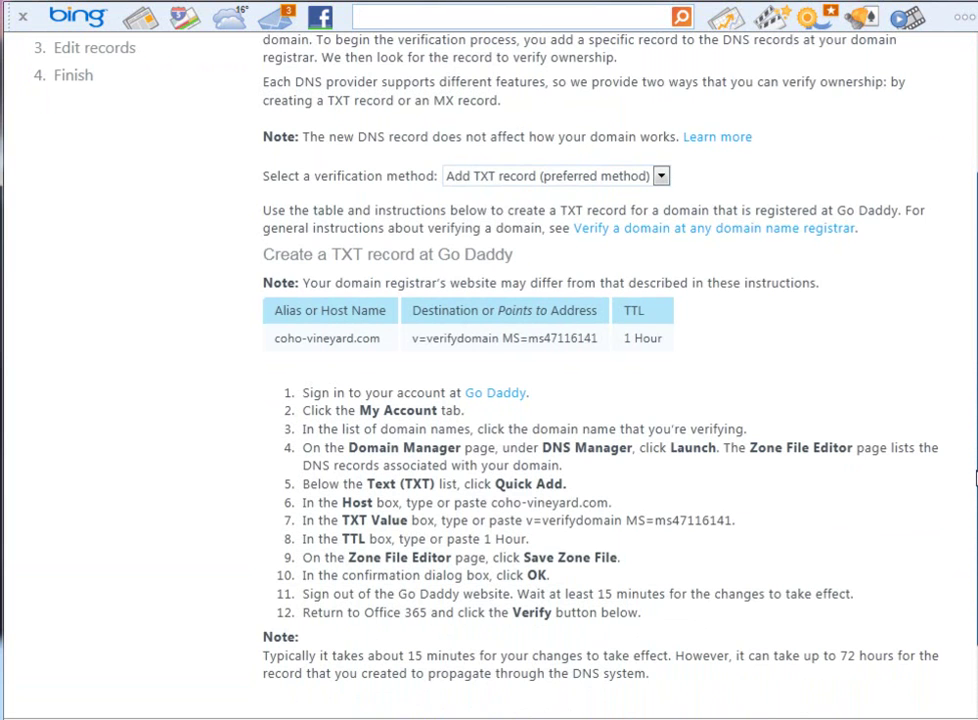
pyautogui.scroll(-2, 975, 480)
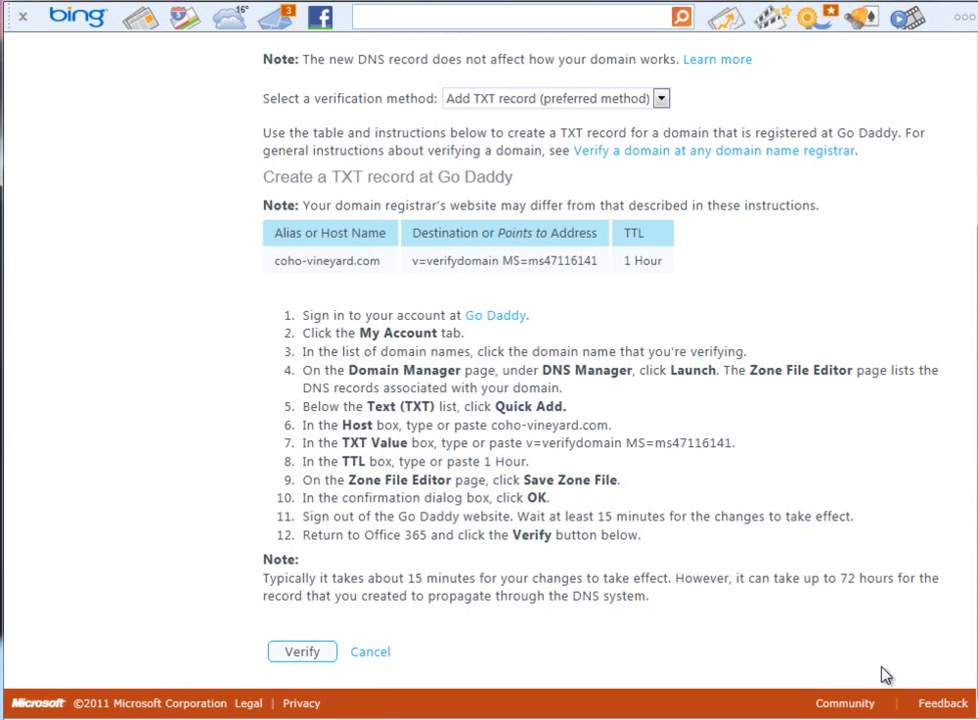
# Step: In GoDaddy, launch DNS Manager for coho-vineyard.com and scroll to the TXT (Text) section
pyautogui.click(716, 14)
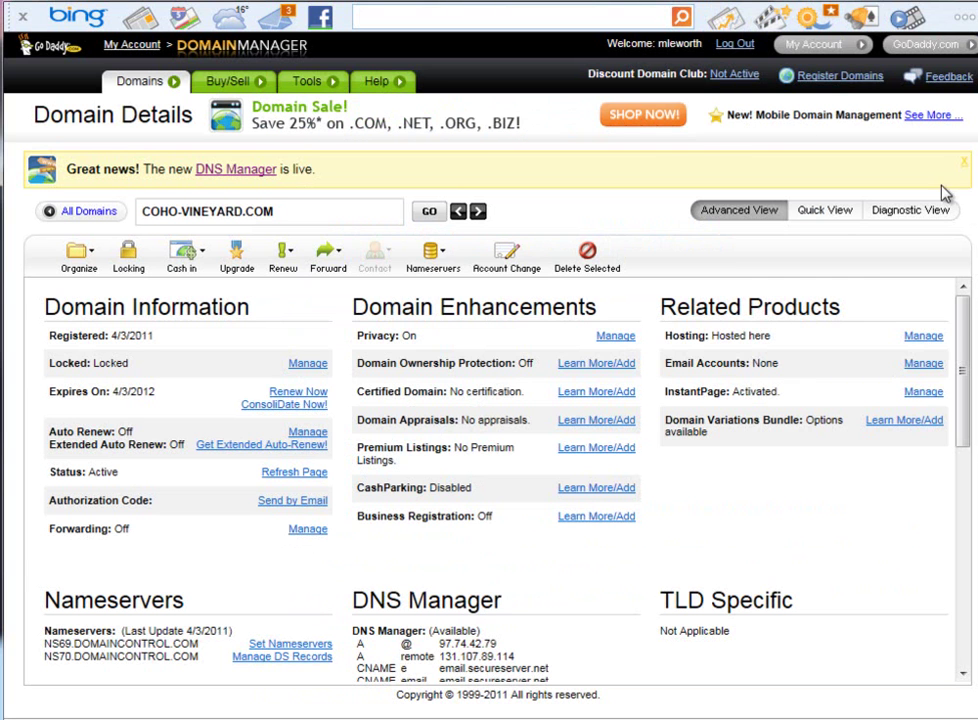
pyautogui.moveTo(967, 308); pyautogui.dragTo(964, 395)
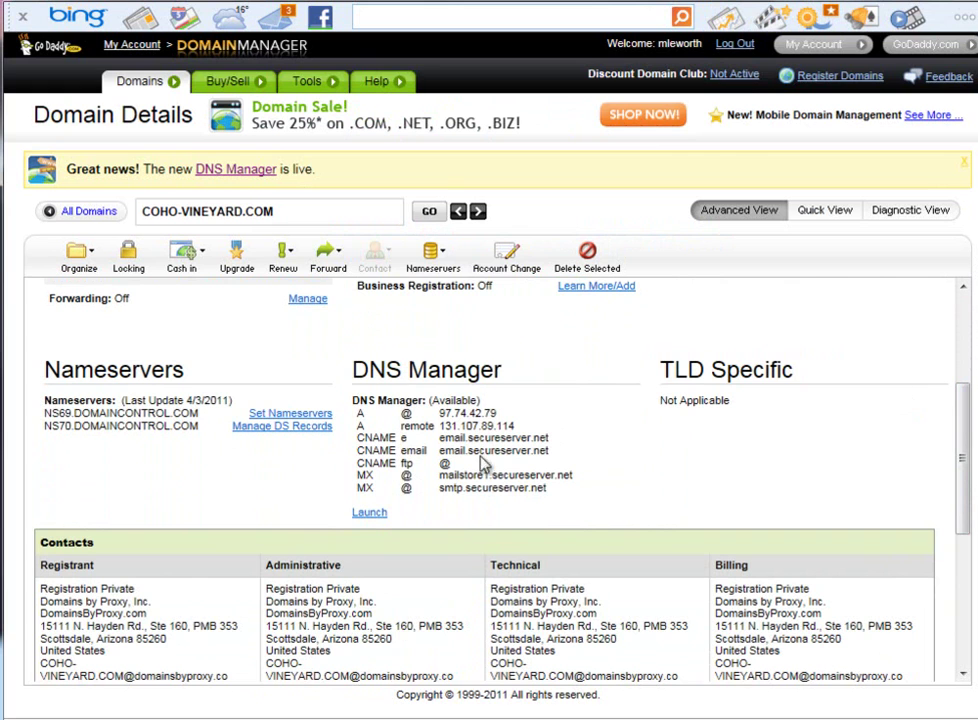
pyautogui.click(370, 513)
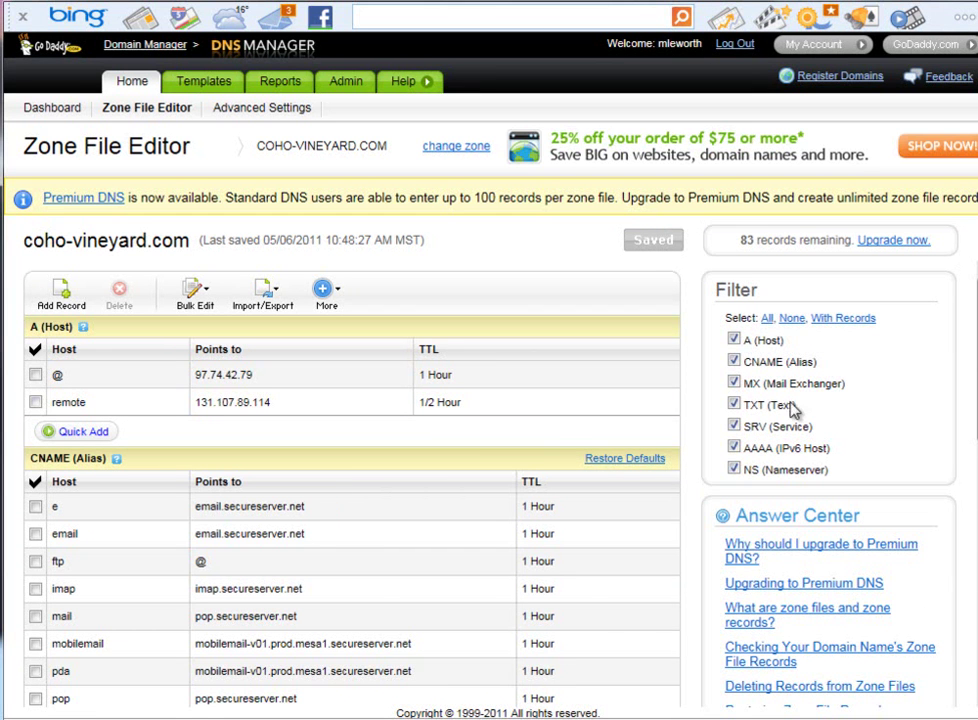
pyautogui.scroll(-5, 972, 390)
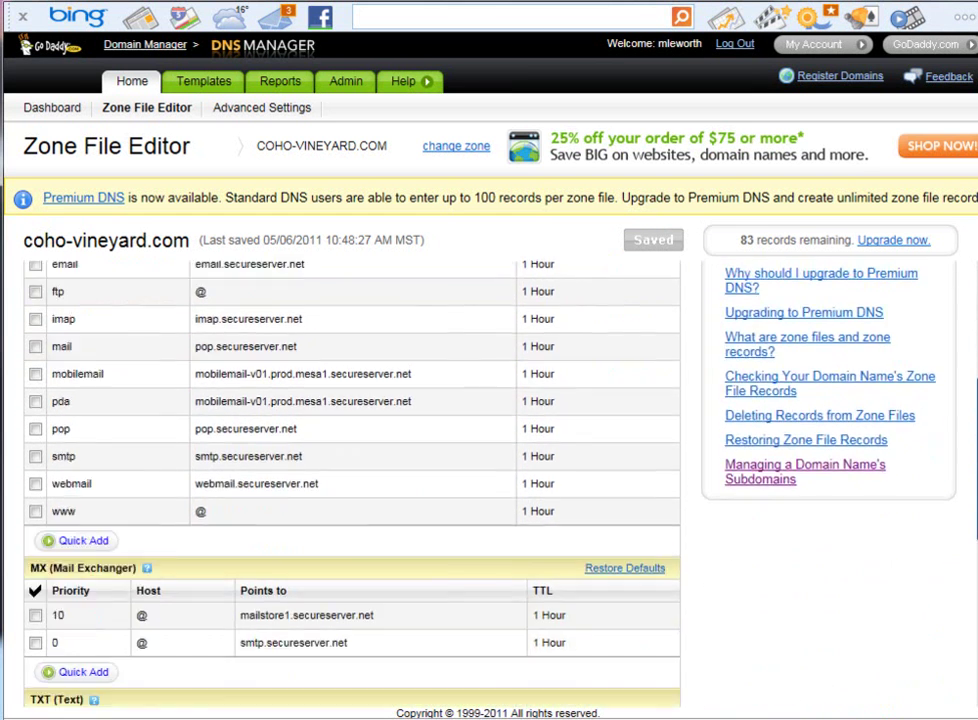
pyautogui.scroll(-1, 746, 420)
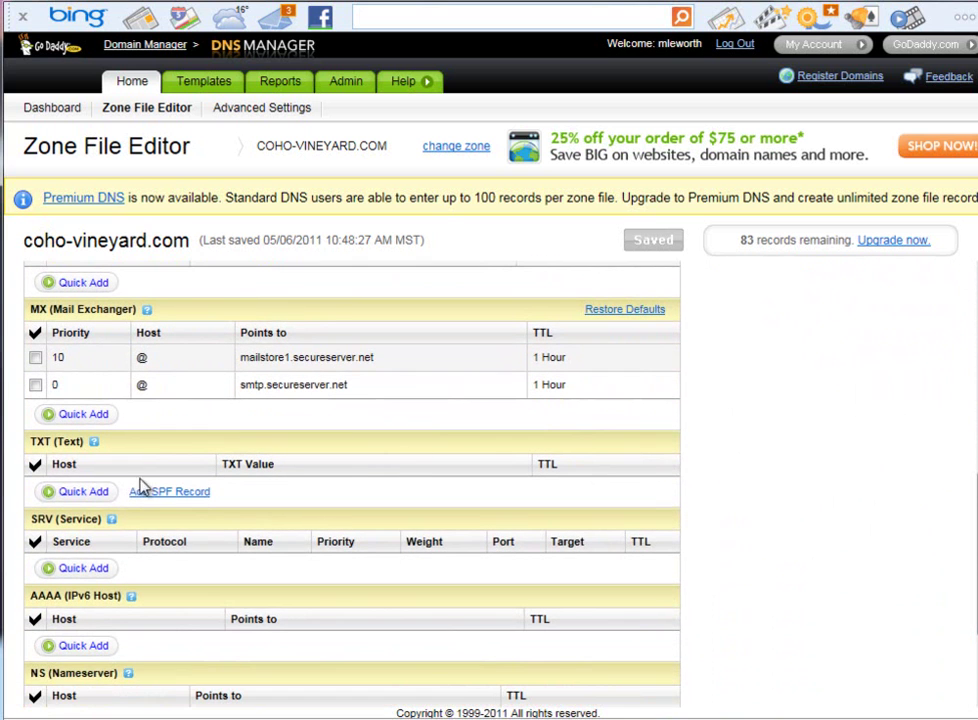
# Step: Add a TXT record with host coho-vineyard.com and value v=verifydomain MS=ms37083842
pyautogui.click(100, 492)
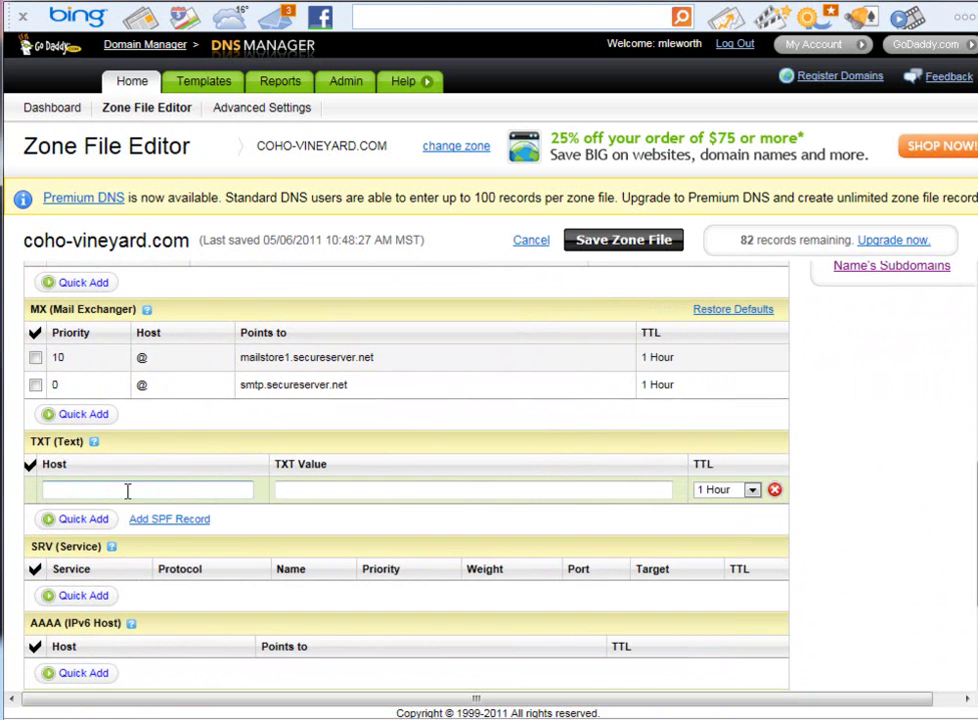
pyautogui.write('coho-vineyard.com')
pyautogui.click(304, 487)
pyautogui.write('v=verifydomain MS=ms47116141')
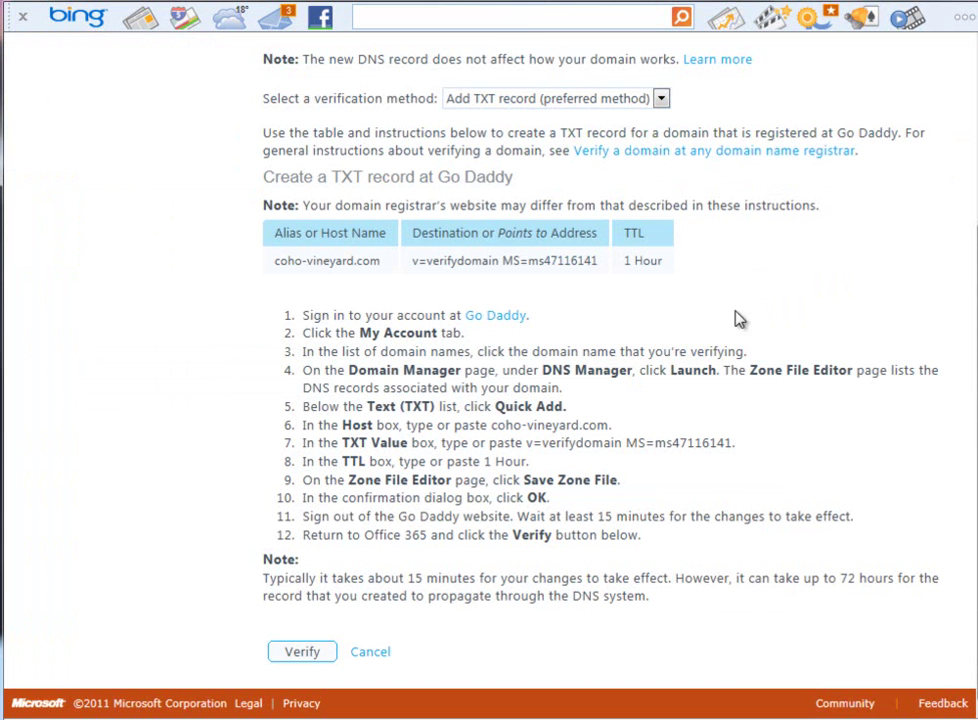
pyautogui.moveTo(737, 445); pyautogui.dragTo(523, 446)
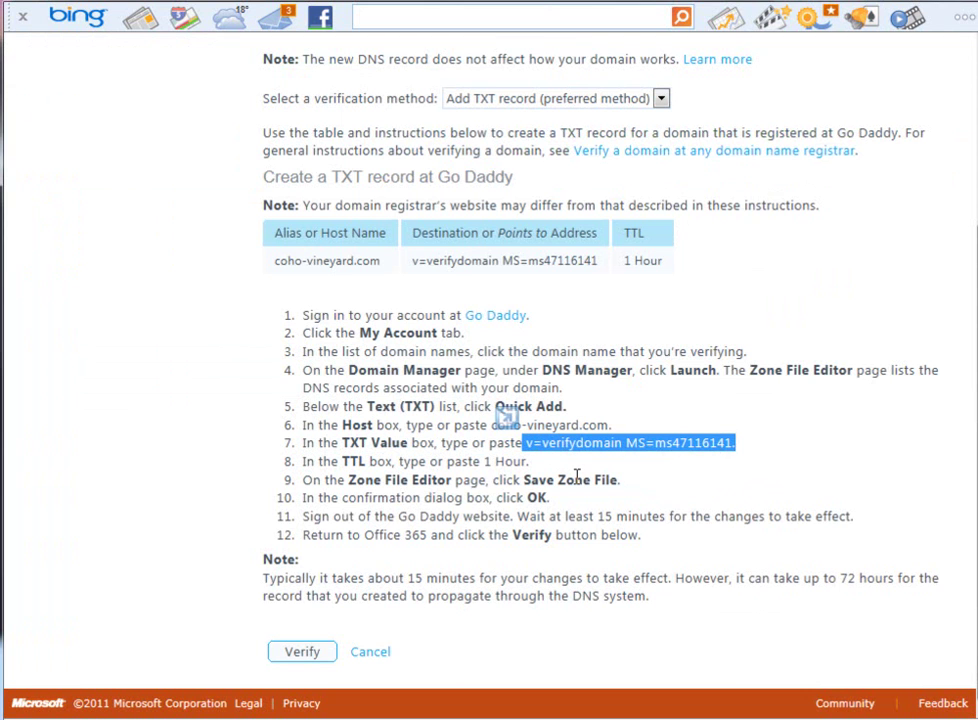
pyautogui.click(653, 214)
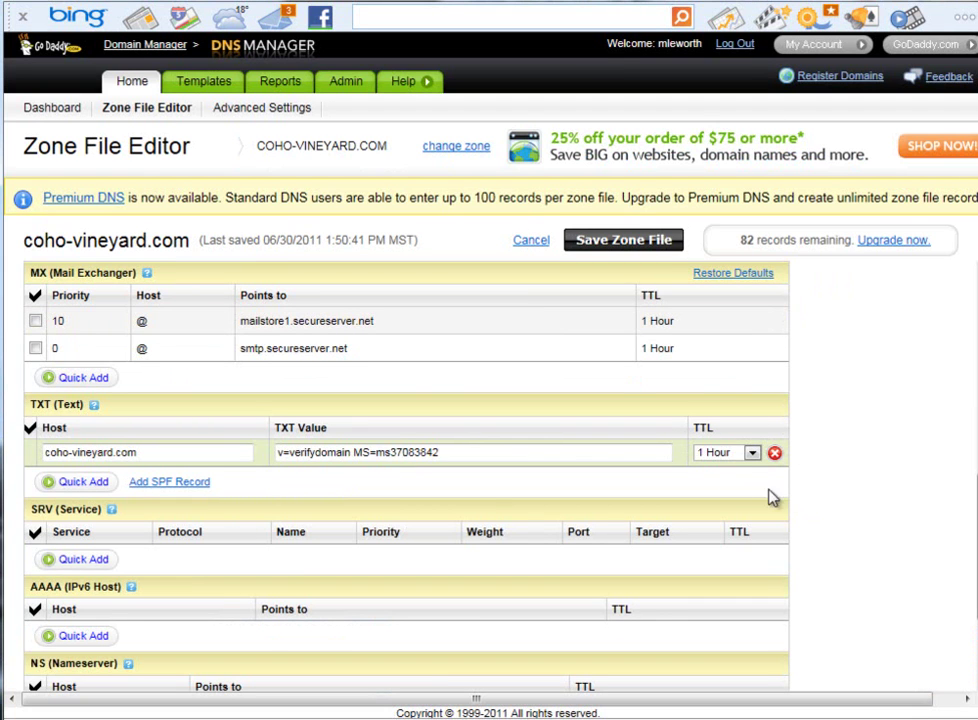
# Step: Save and confirm the zone file, then return to the Office 365 verification page
pyautogui.click(628, 244)
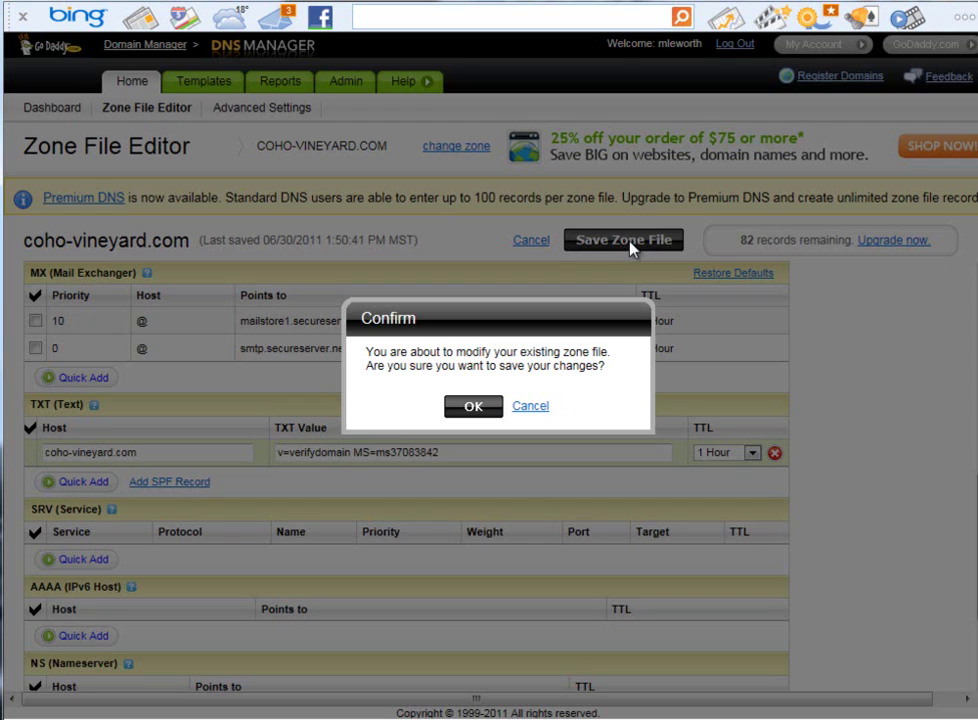
pyautogui.click(474, 406)
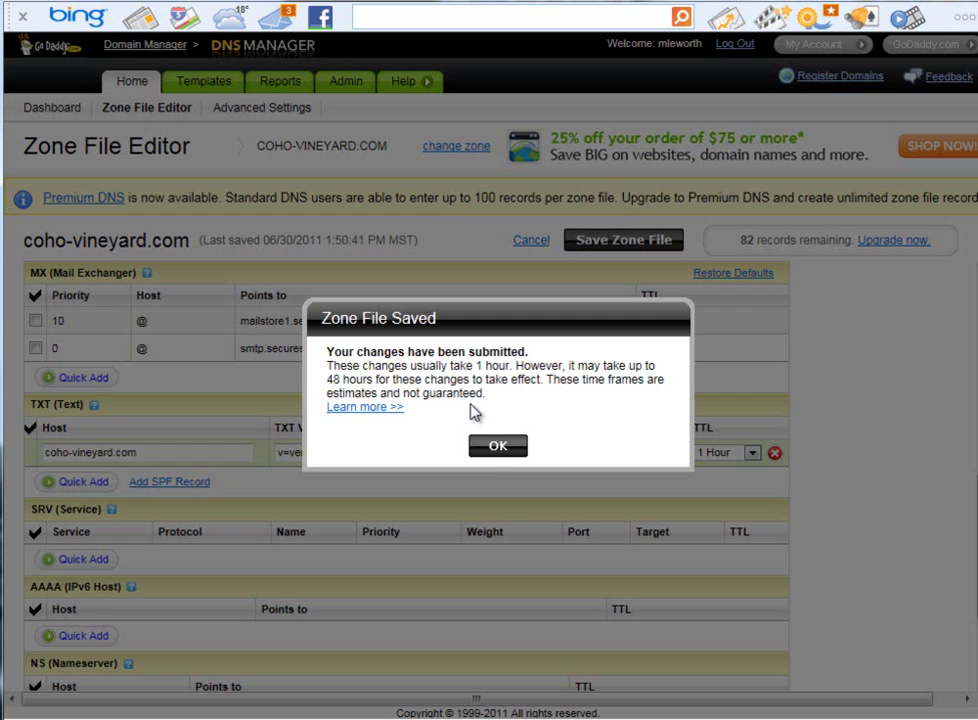
pyautogui.click(490, 451)
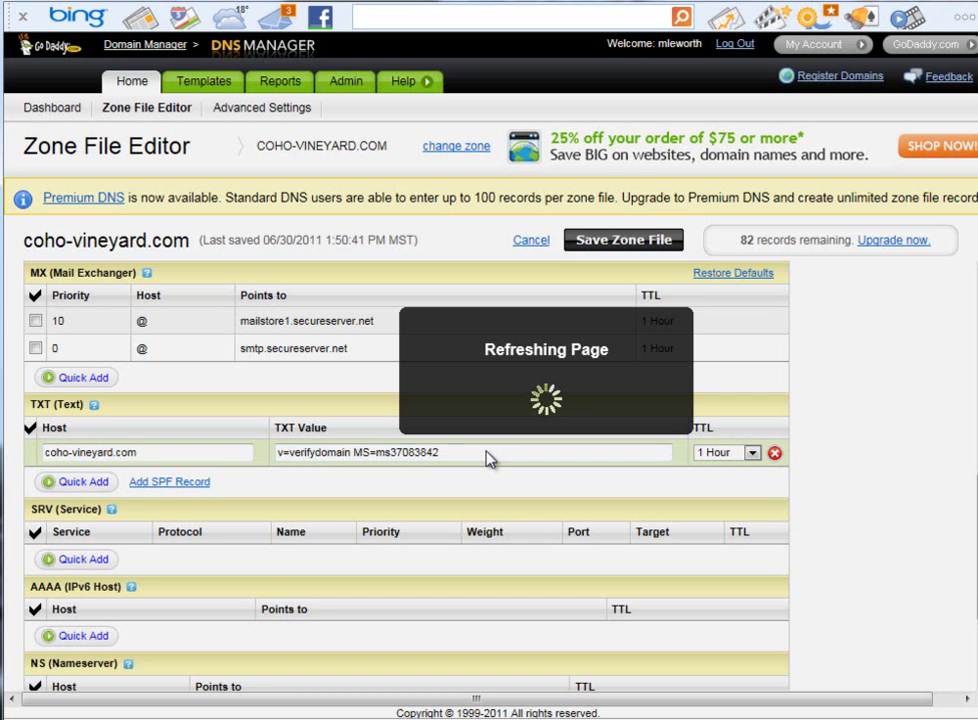
pyautogui.click(549, 4)
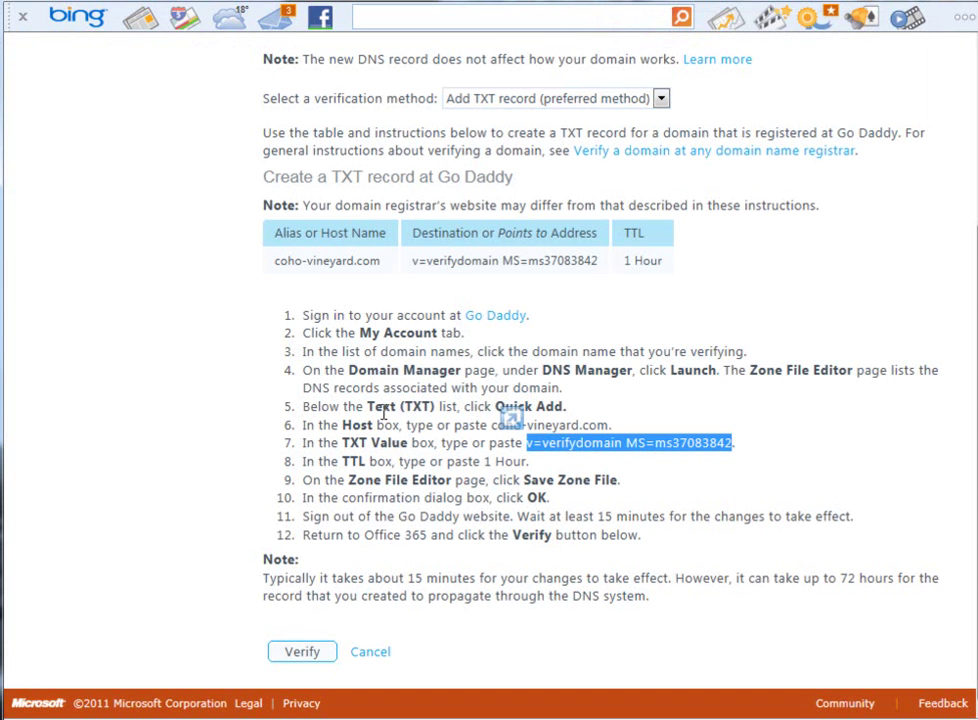
# Step: Verify coho-vineyard.com, retrying until the Edit name server records step appears
pyautogui.click(312, 653)
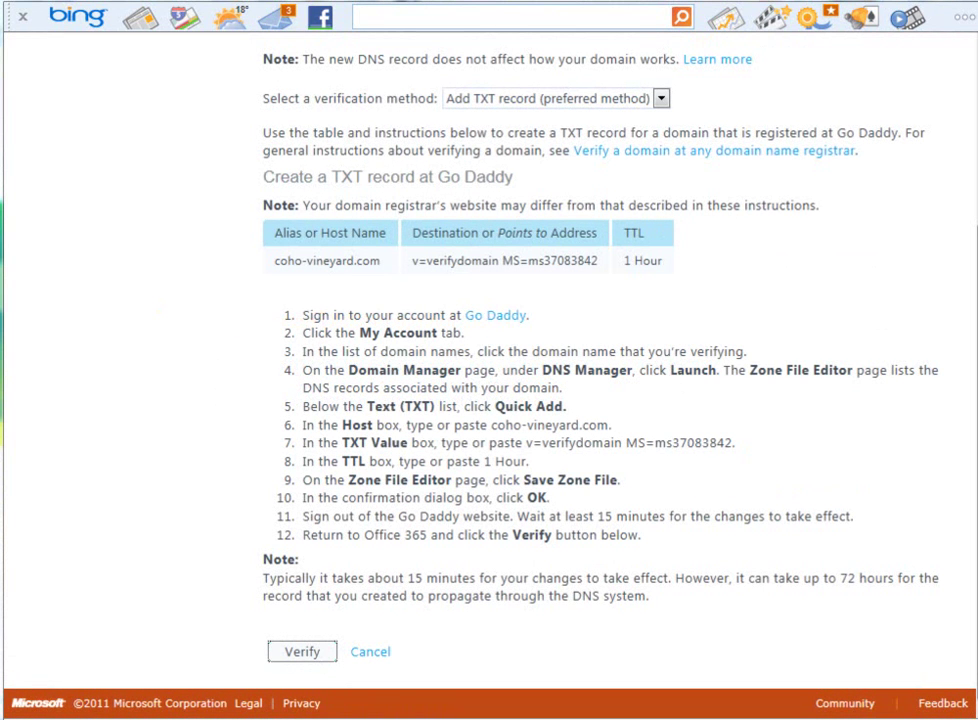
pyautogui.click(302, 652)
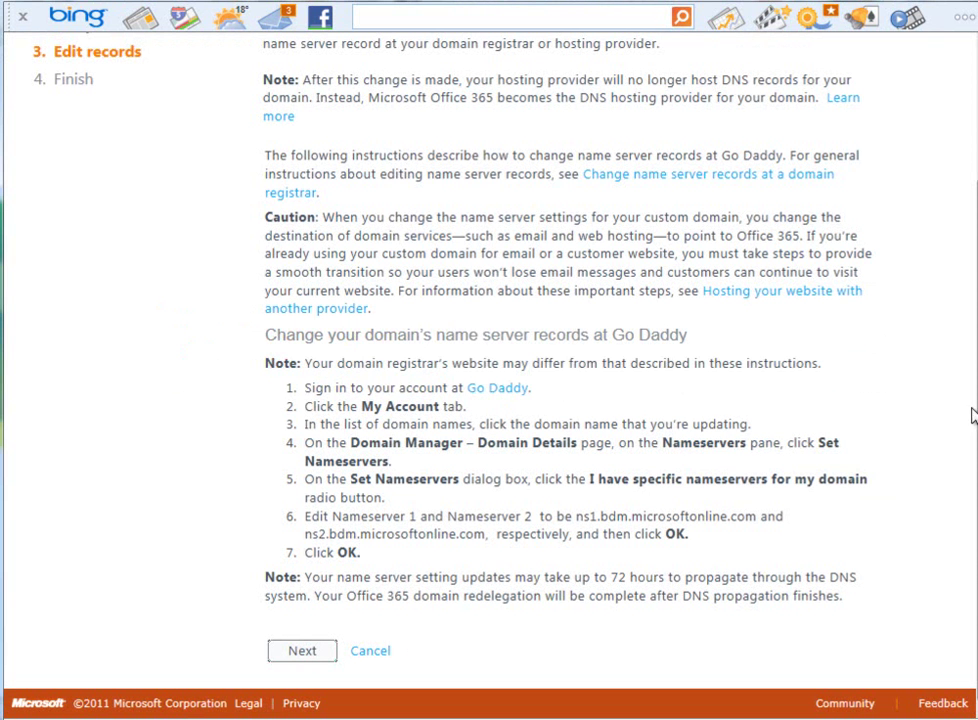
pyautogui.scroll(2, 960, 330)
pyautogui.scroll(1, 489, 380)
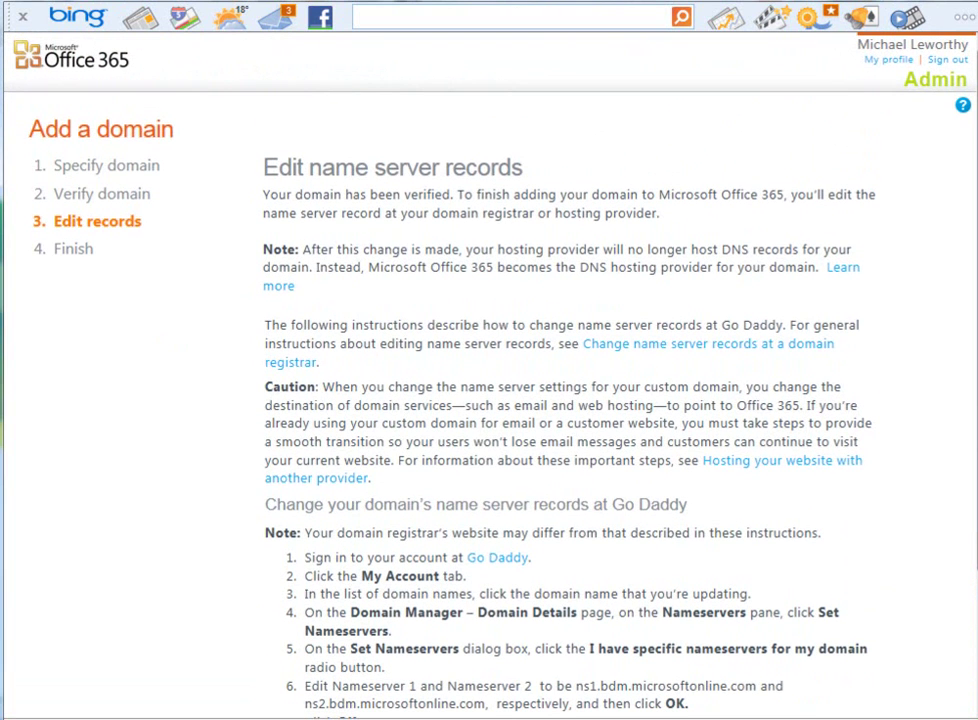
pyautogui.click(782, 461)
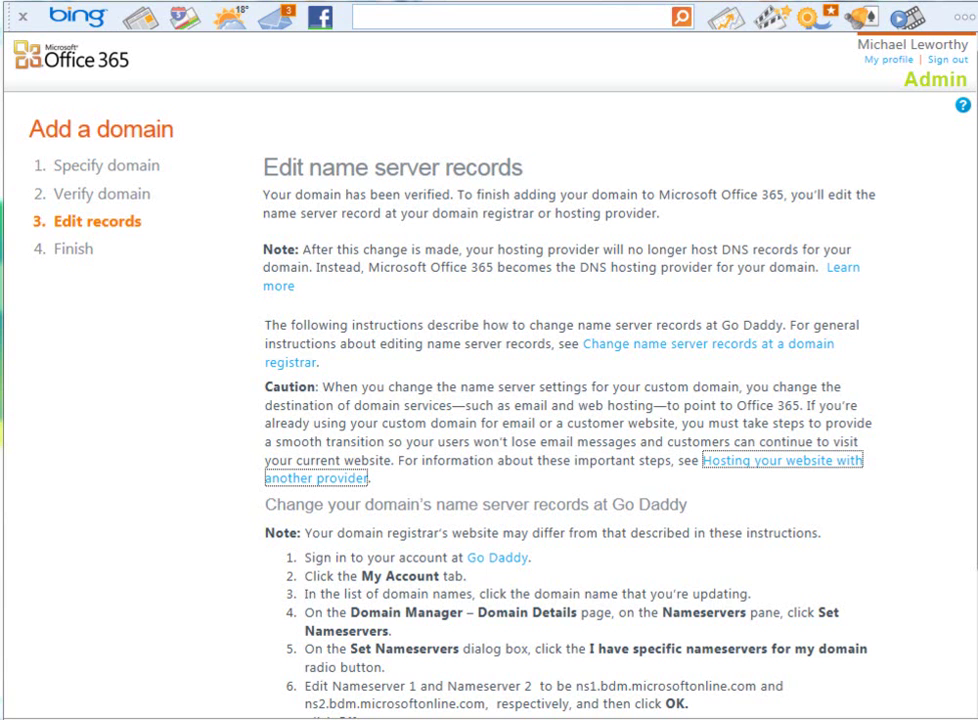
pyautogui.click(900, 598)
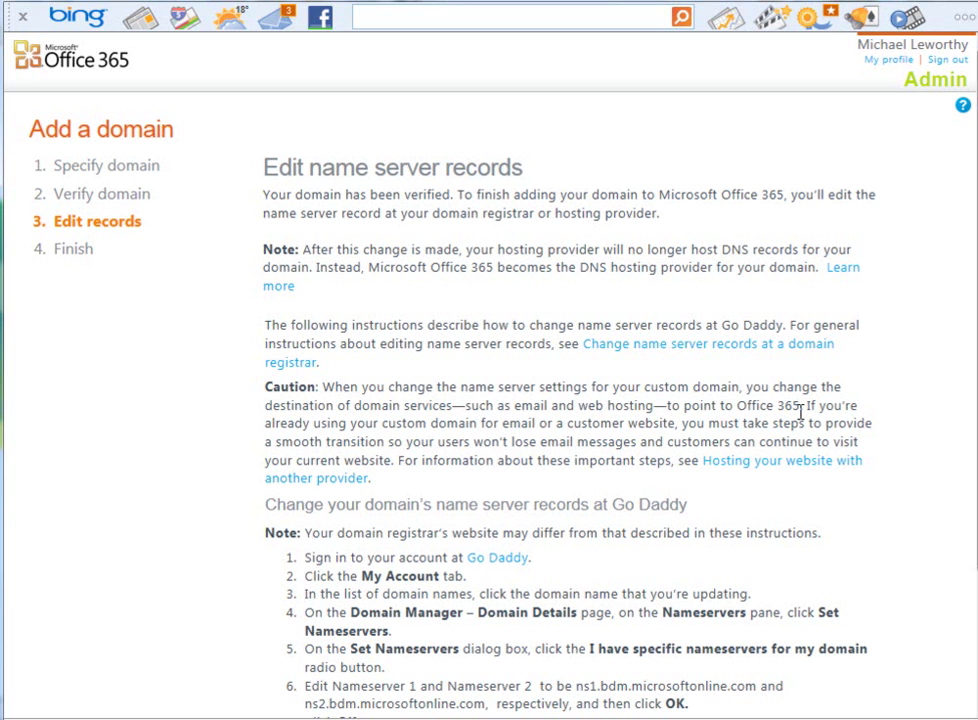
pyautogui.click(782, 461)
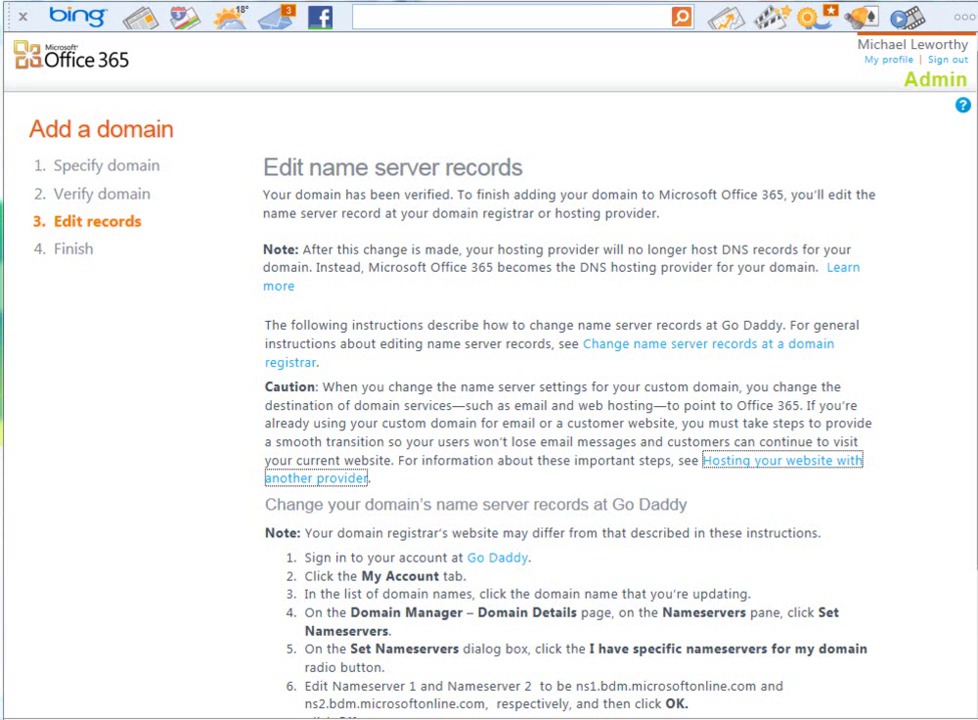
pyautogui.click(903, 600)
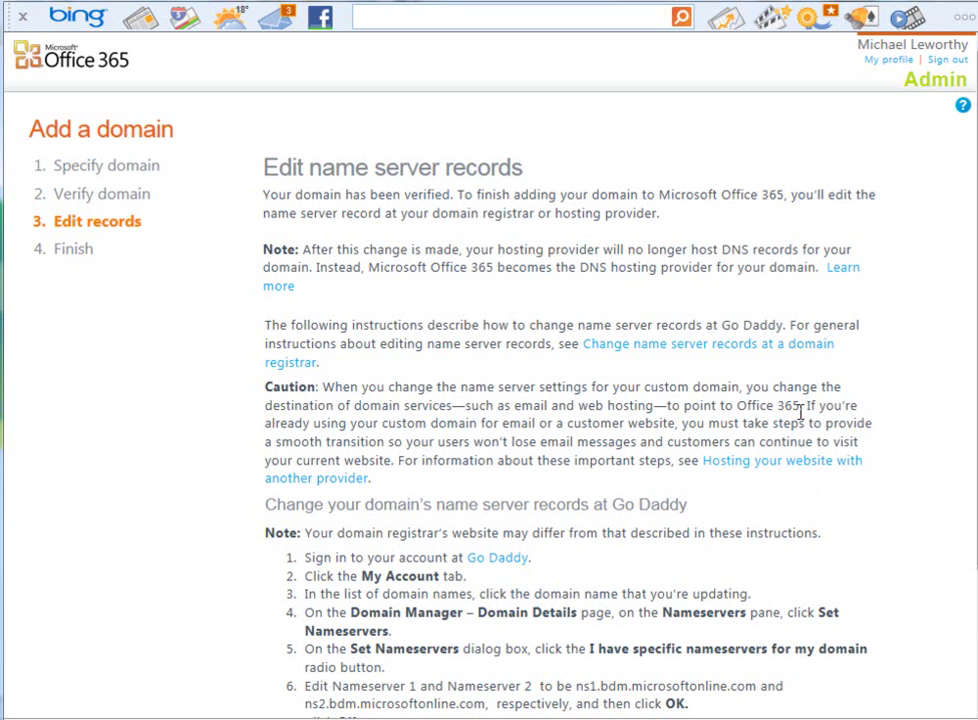
pyautogui.click(780, 461)
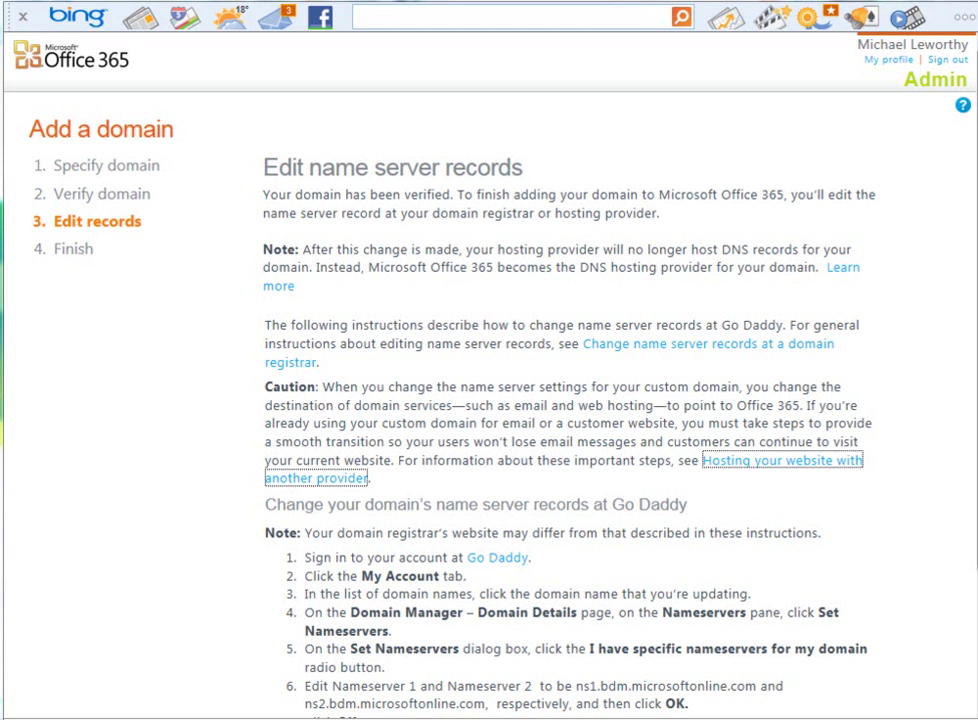
# Step: Review GoDaddy's records, including remote A 131.107.89.114, then scroll Office 365's nameserver steps
pyautogui.click(900, 600)
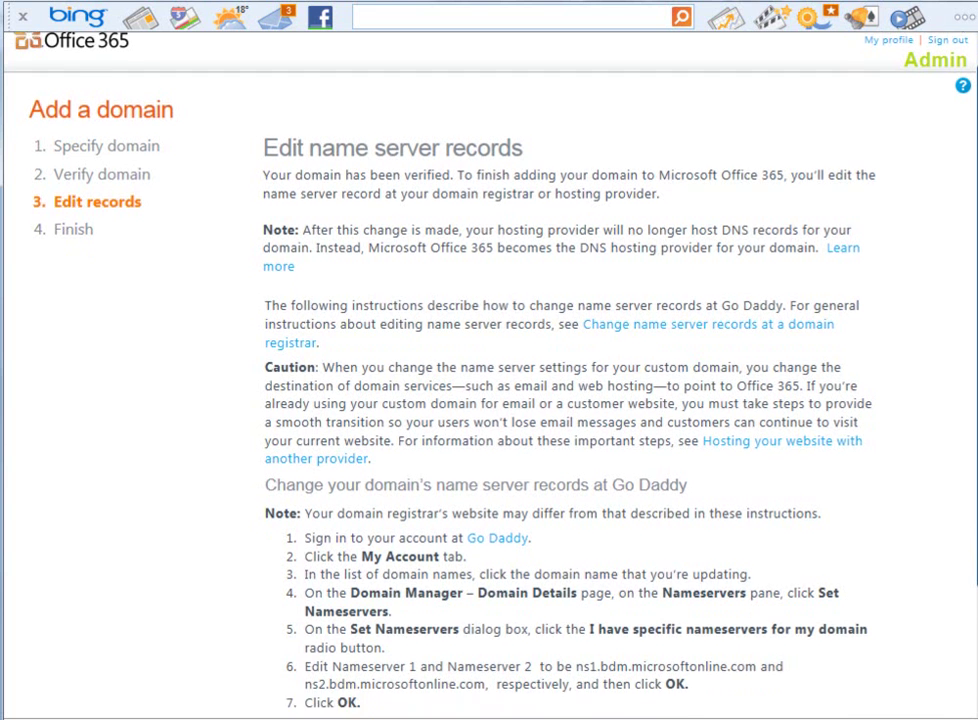
pyautogui.scroll(-5, 968, 352)
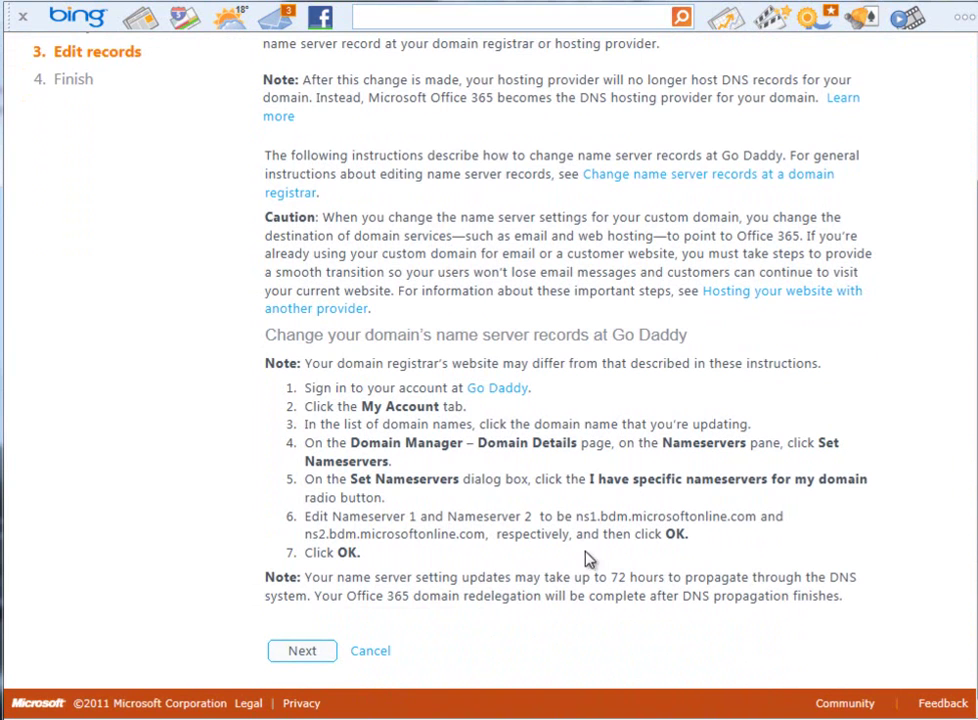
# Step: Copy ns1.bdm.microsoftonline.com from the Office 365 nameserver instructions
pyautogui.moveTo(757, 517); pyautogui.dragTo(576, 516)
pyautogui.rightClick(607, 518)
pyautogui.click(698, 268)
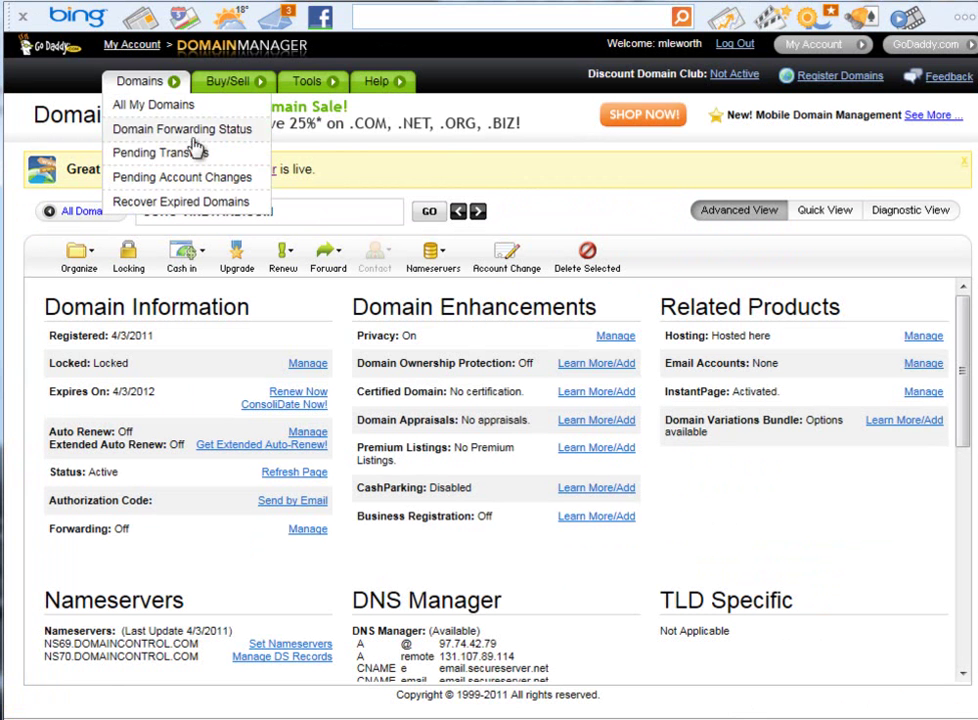
# Step: Open Set Nameservers and paste ns1.bdm.microsoftonline.com into Nameserver 1 and 2
pyautogui.click(446, 261)
pyautogui.click(447, 288)
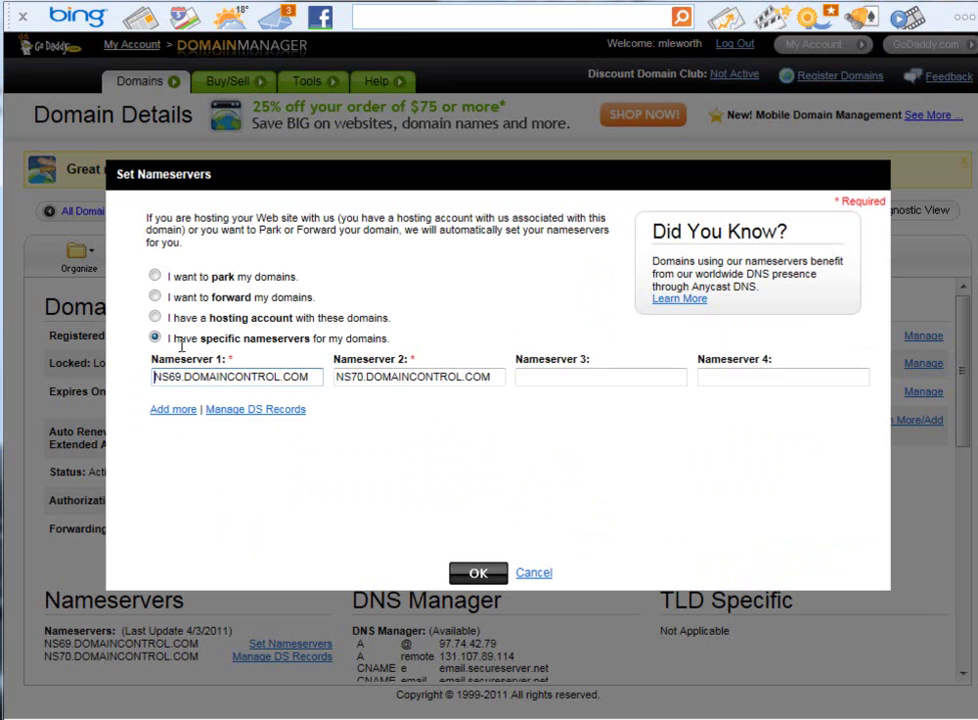
pyautogui.moveTo(307, 385); pyautogui.dragTo(150, 379)
pyautogui.hotkey('ctrl', 'v')
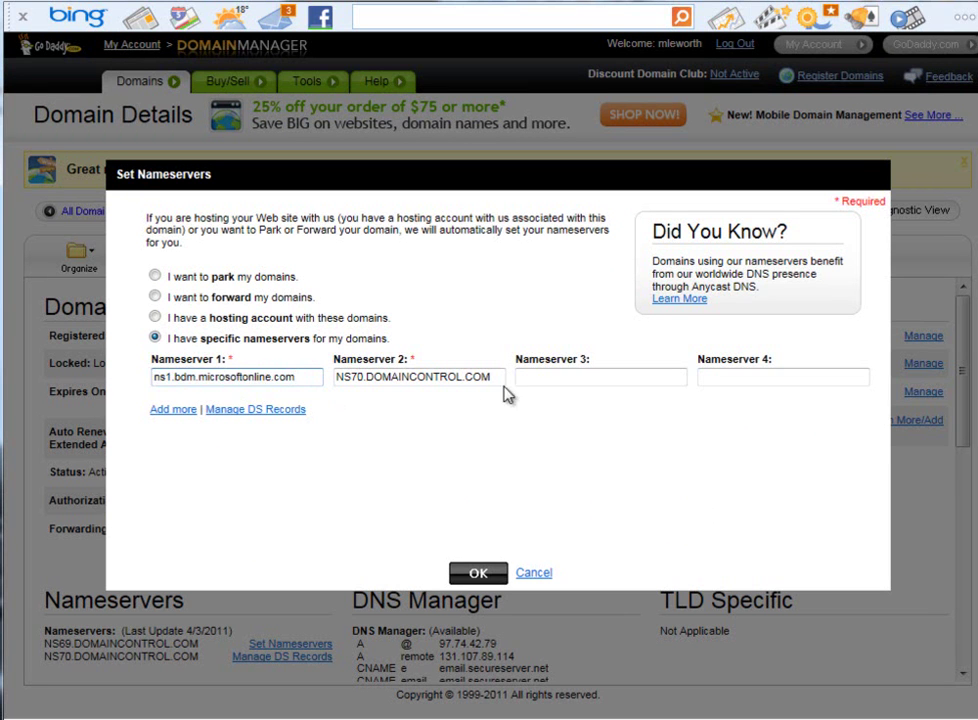
pyautogui.moveTo(495, 377); pyautogui.dragTo(316, 377)
pyautogui.hotkey('ctrl', 'v')
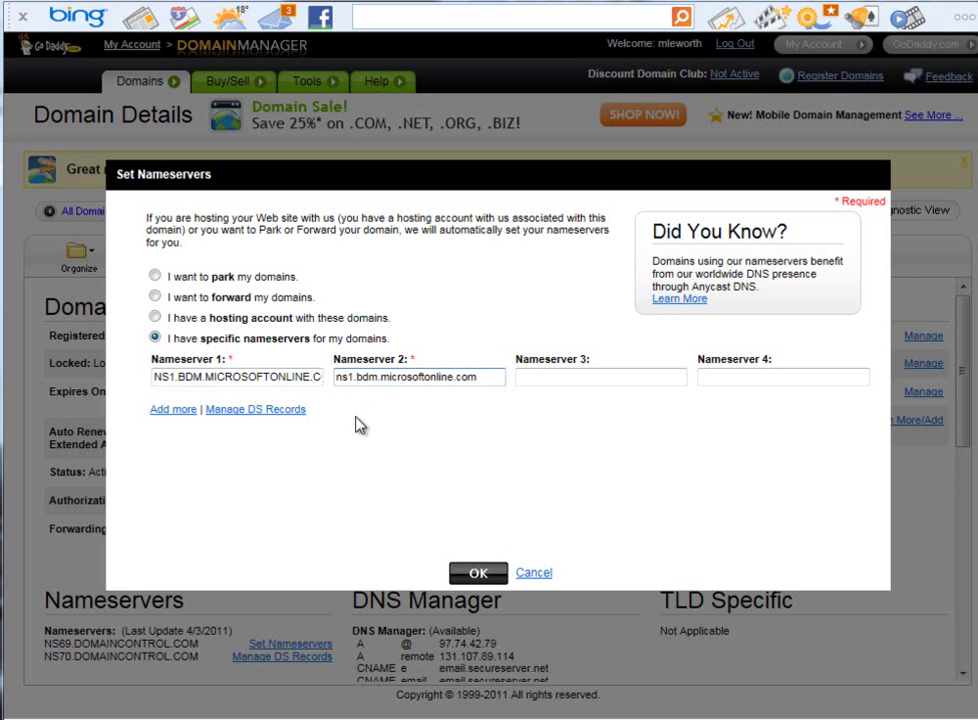
# Step: Change Nameserver 2 to ns2.bdm.microsoftonline.com and submit the nameserver change
pyautogui.press('Home')
pyautogui.press('Right')
pyautogui.press('Right')
pyautogui.press('Right')
pyautogui.press('BackSpace')
pyautogui.write('2')
pyautogui.click(470, 575)
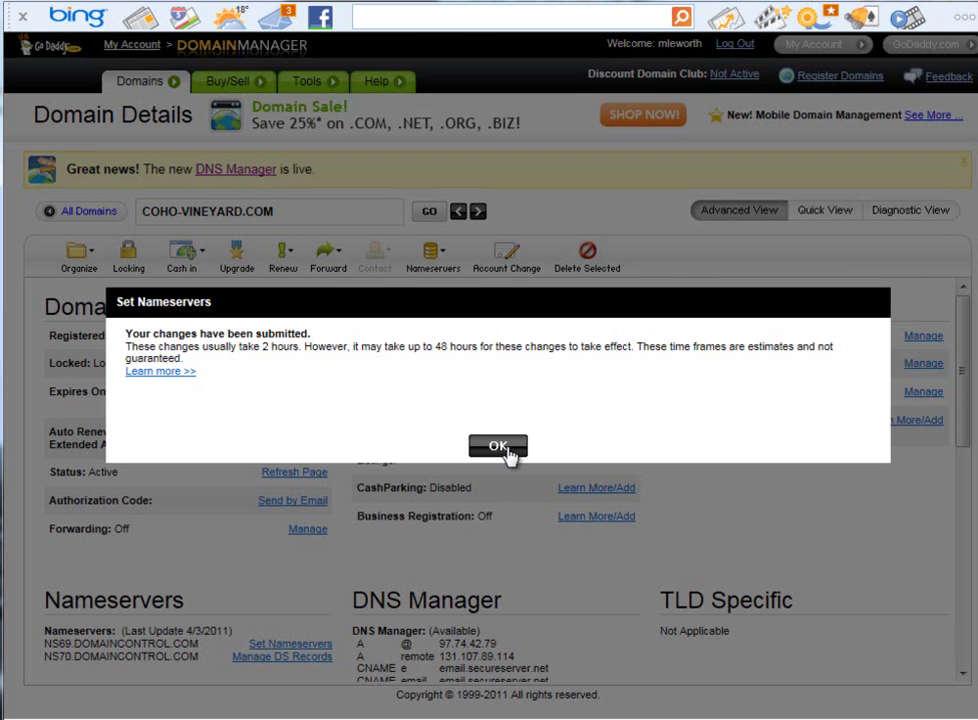
pyautogui.click(508, 448)
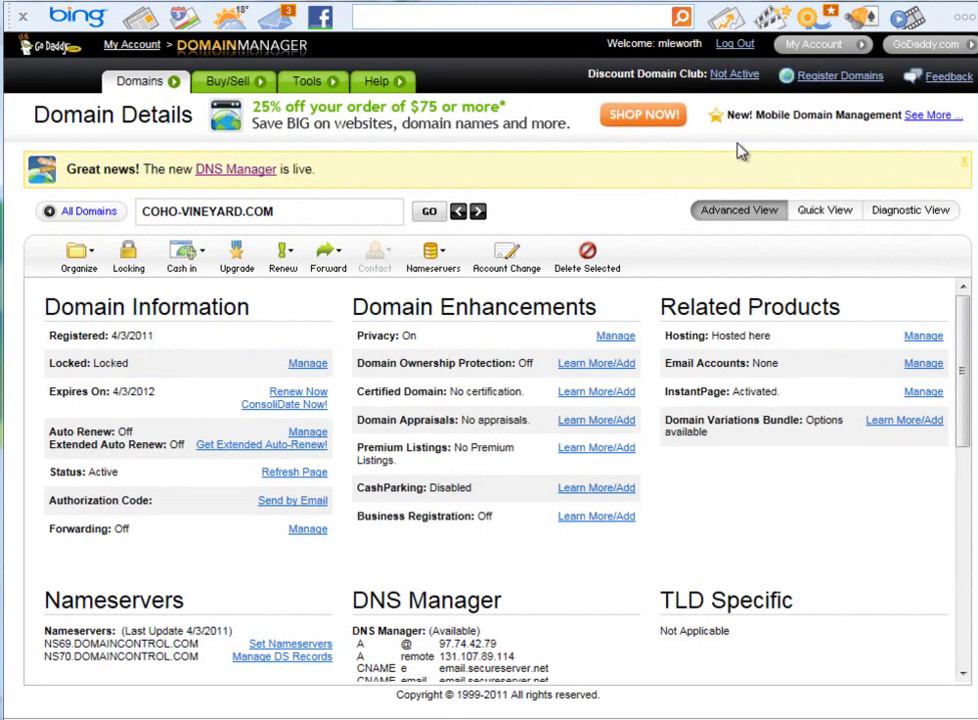
# Step: Finish the Office 365 wizard, then open coho-vineyard.com's properties from the Domains list
pyautogui.click(545, 3)
pyautogui.click(300, 650)
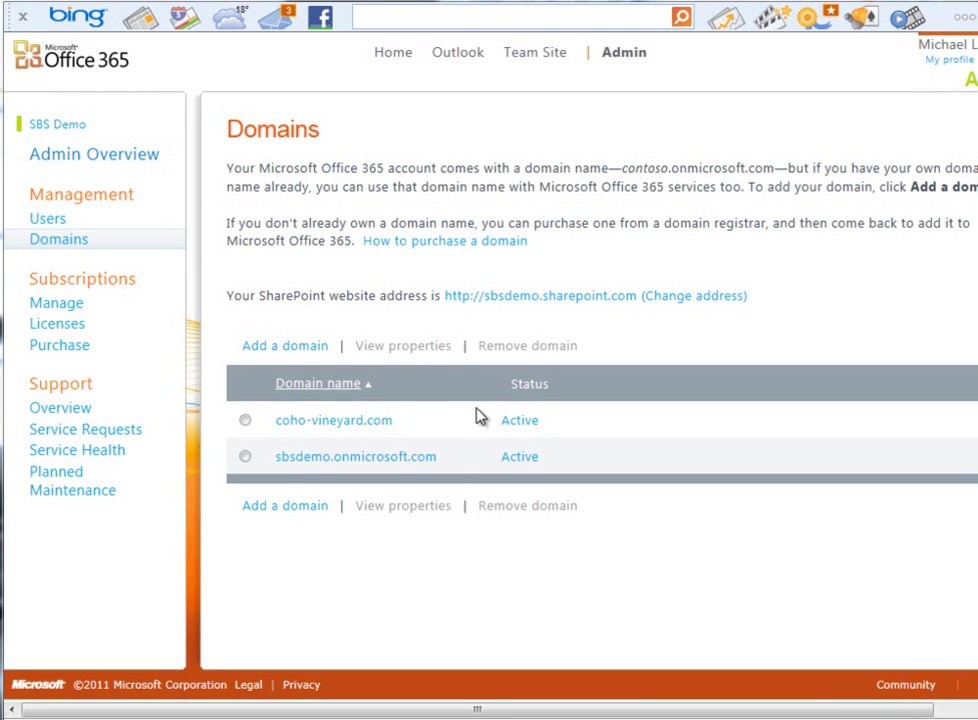
pyautogui.click(245, 420)
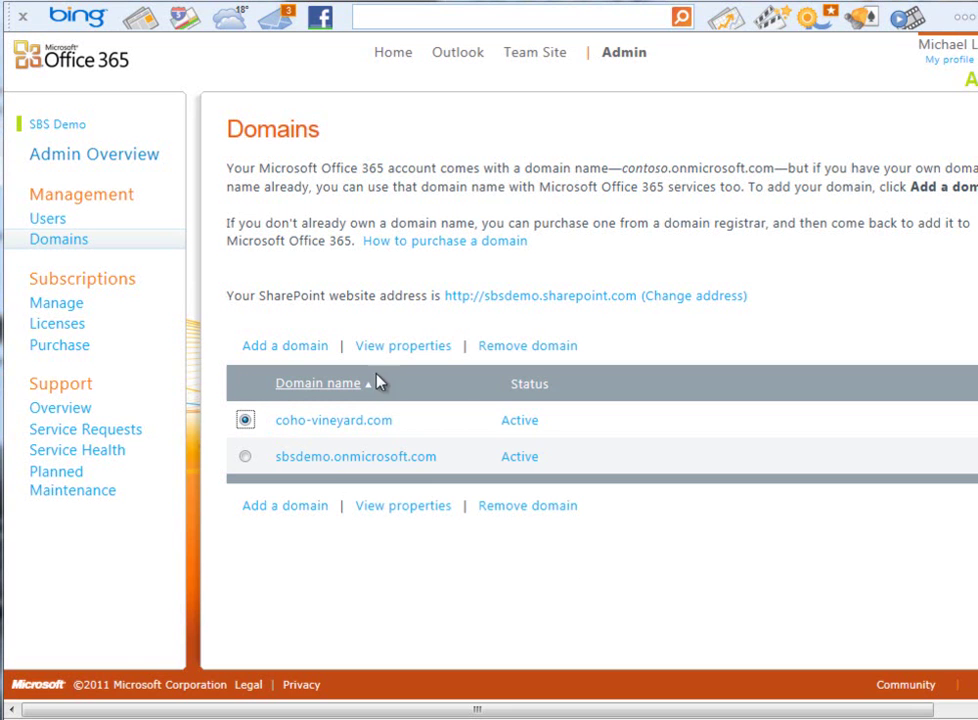
pyautogui.click(398, 346)
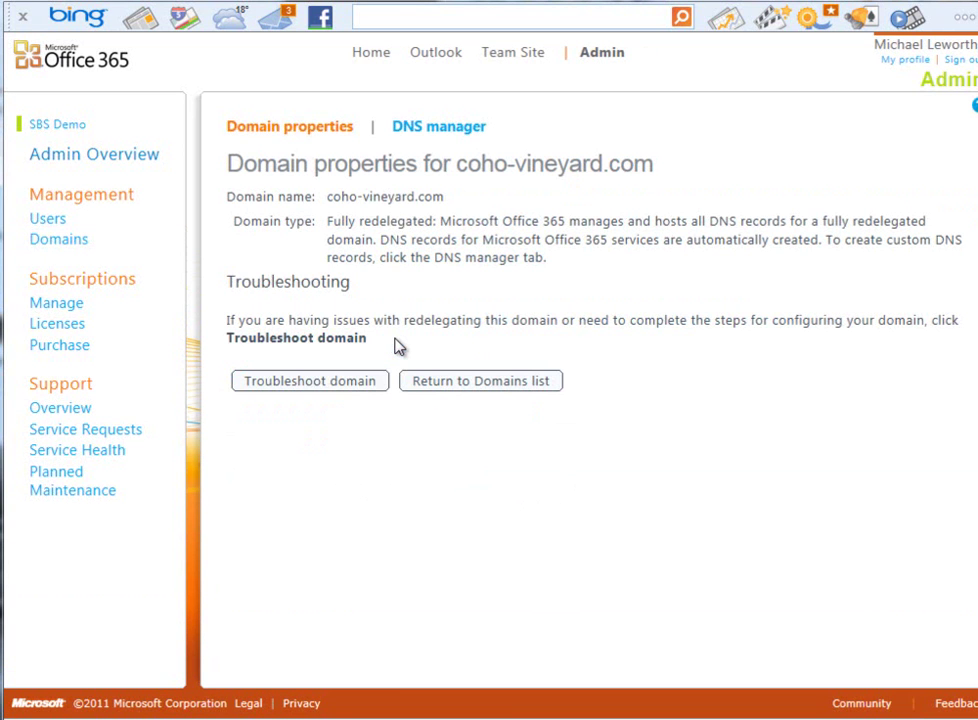
# Step: Open coho-vineyard.com's DNS manager and expand the New record-type dropdown
pyautogui.click(437, 128)
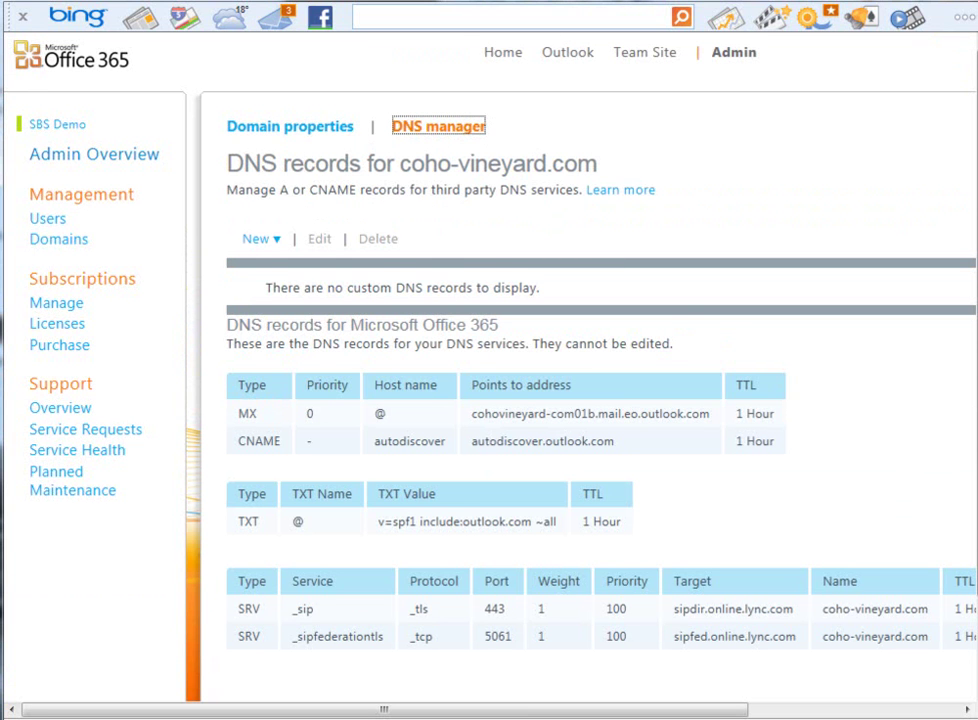
pyautogui.scroll(-1, 680, 272)
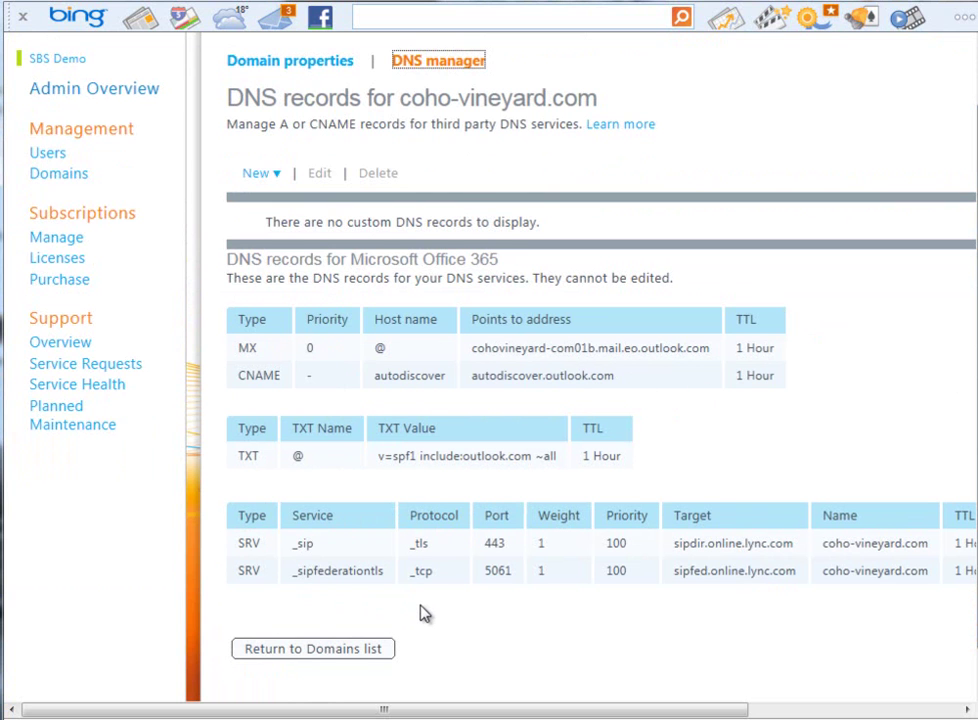
pyautogui.scroll(1, 350, 240)
pyautogui.click(278, 242)
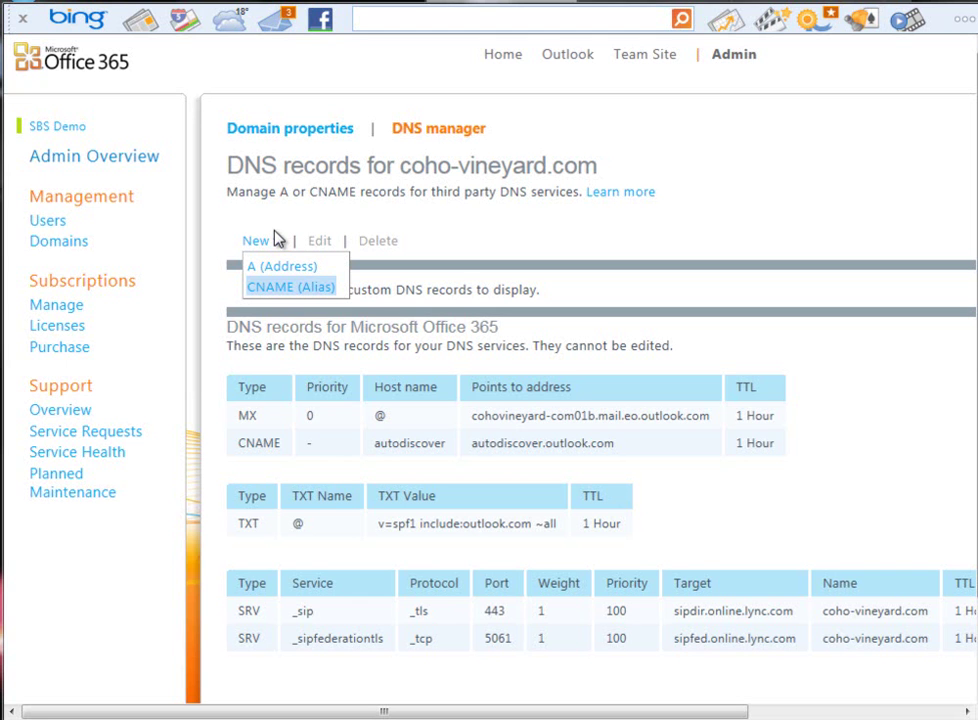
# Step: Save a new A record with host 'remote', IP 131.107.89.114 and TTL 1 Hour
pyautogui.click(273, 269)
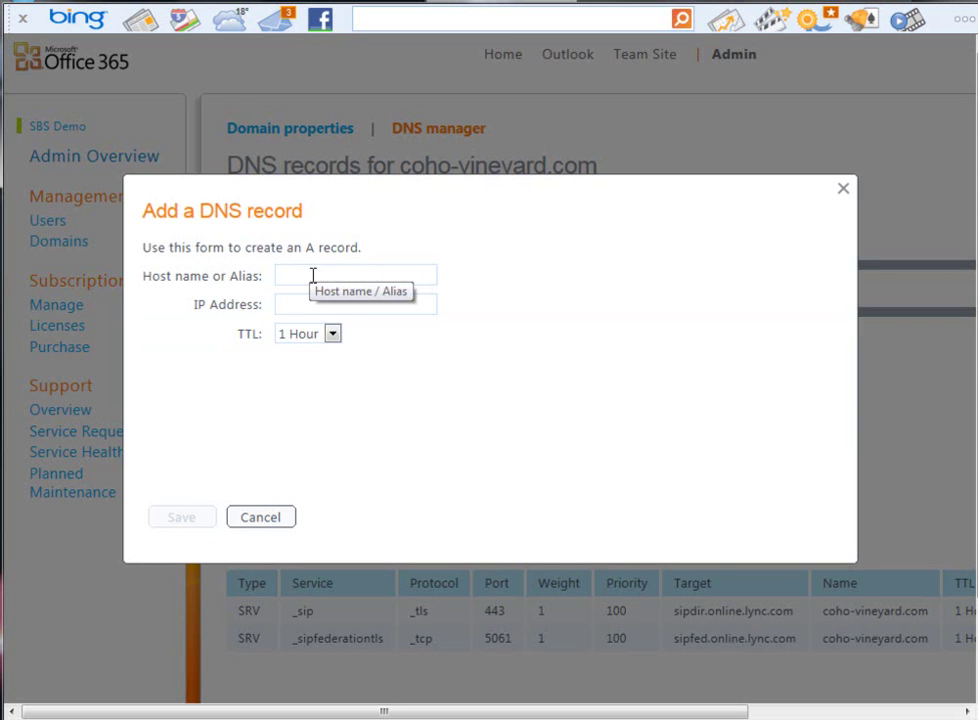
pyautogui.click(313, 275)
pyautogui.write('remote')
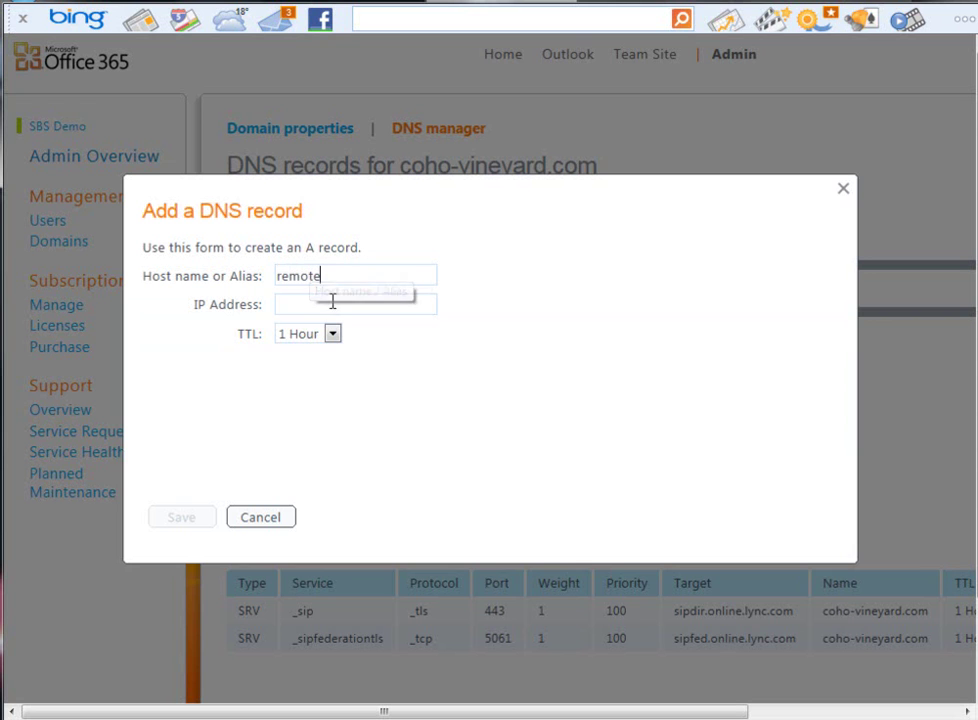
pyautogui.click(332, 305)
pyautogui.write('131.107.89.114')
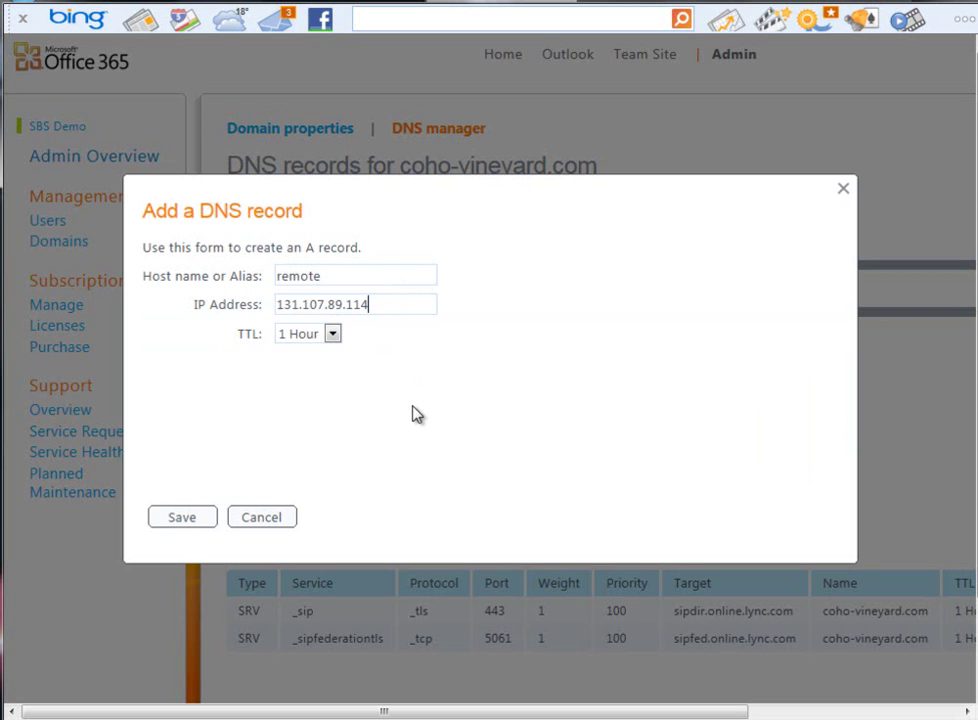
pyautogui.click(333, 336)
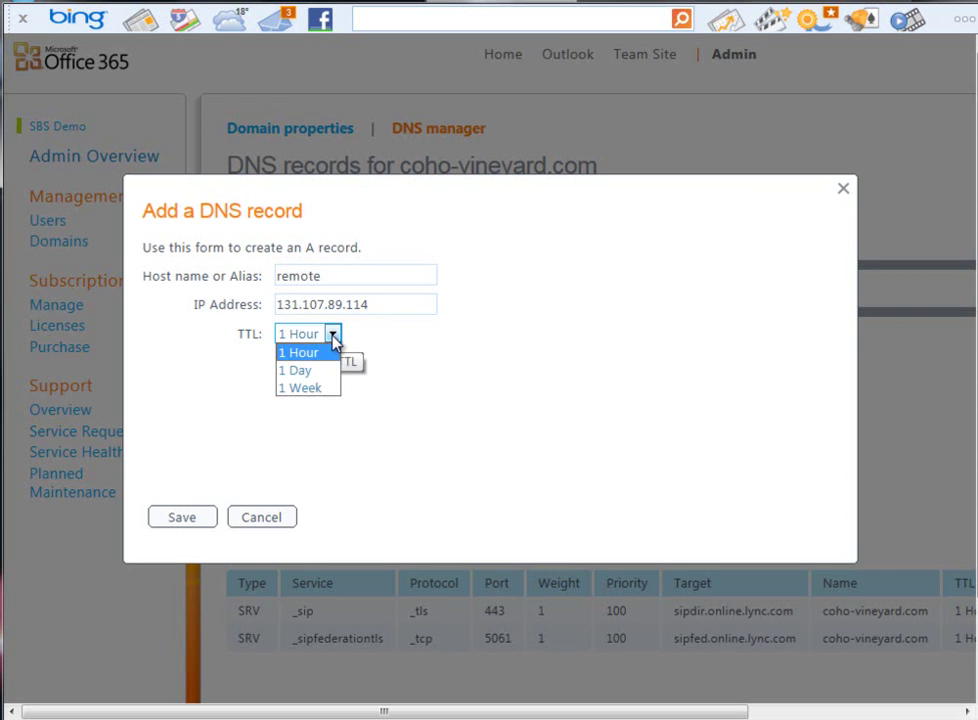
pyautogui.click(336, 352)
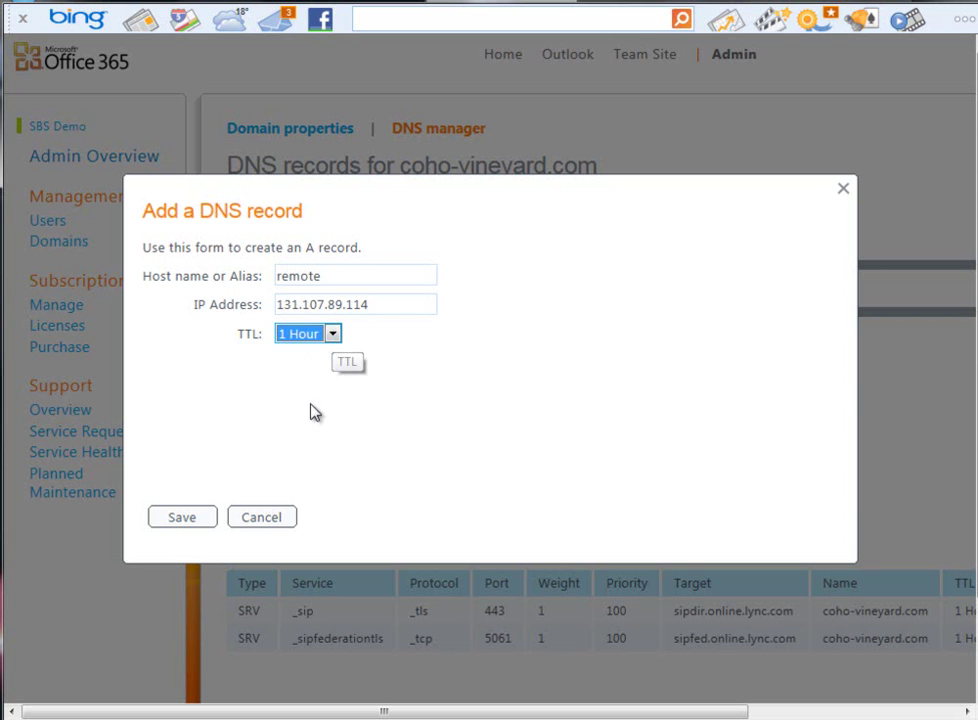
pyautogui.click(186, 520)
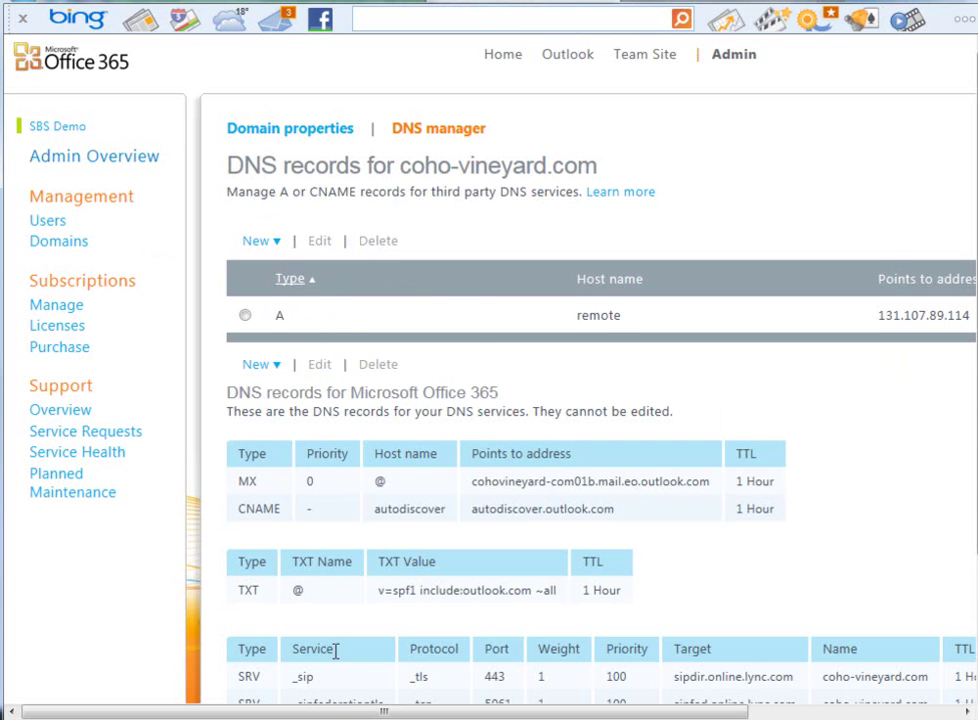
pyautogui.moveTo(352, 712)
pyautogui.mouseDown()
pyautogui.moveTo(585, 712)
pyautogui.moveTo(350, 715)
pyautogui.mouseUp()
pyautogui.click(828, 6)
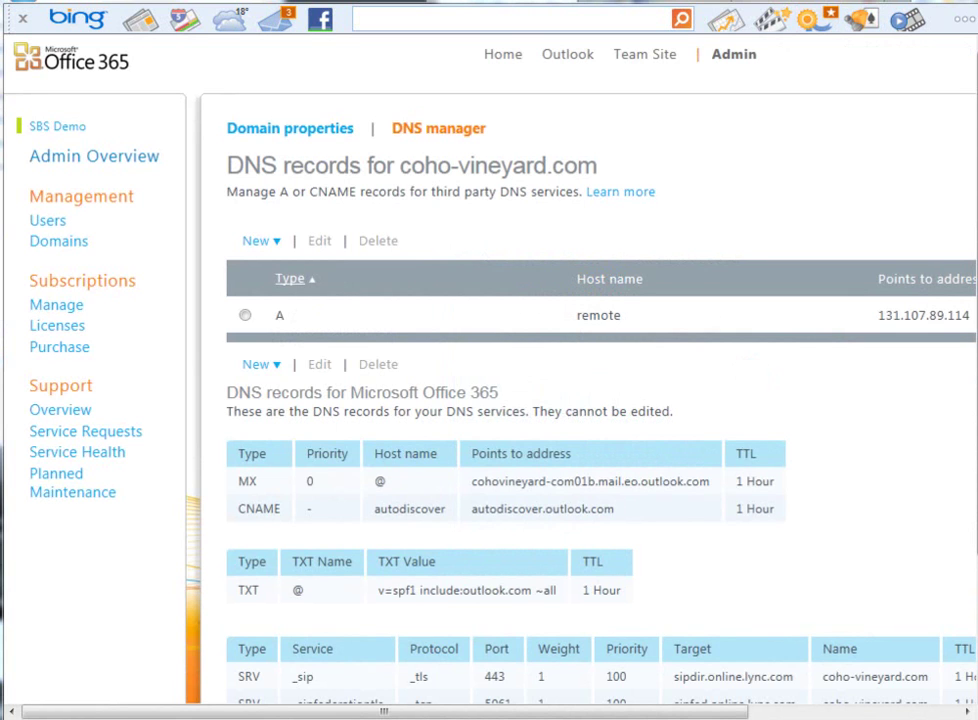
# Step: Start a new user from the Users page with coho-vineyard.com as the user name domain
pyautogui.click(58, 227)
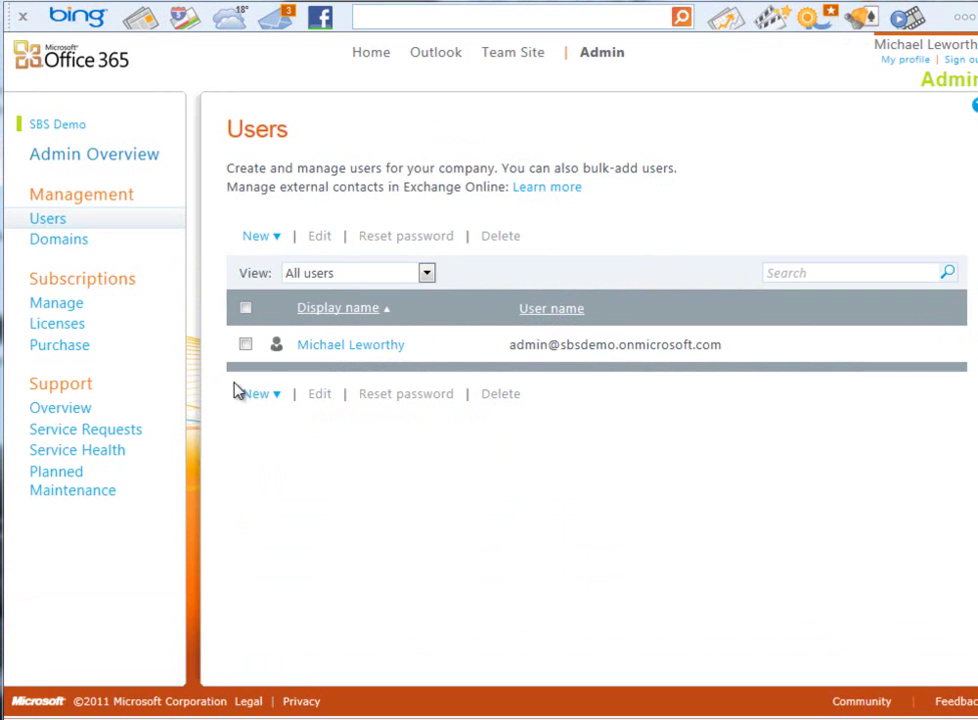
pyautogui.click(264, 396)
pyautogui.click(268, 421)
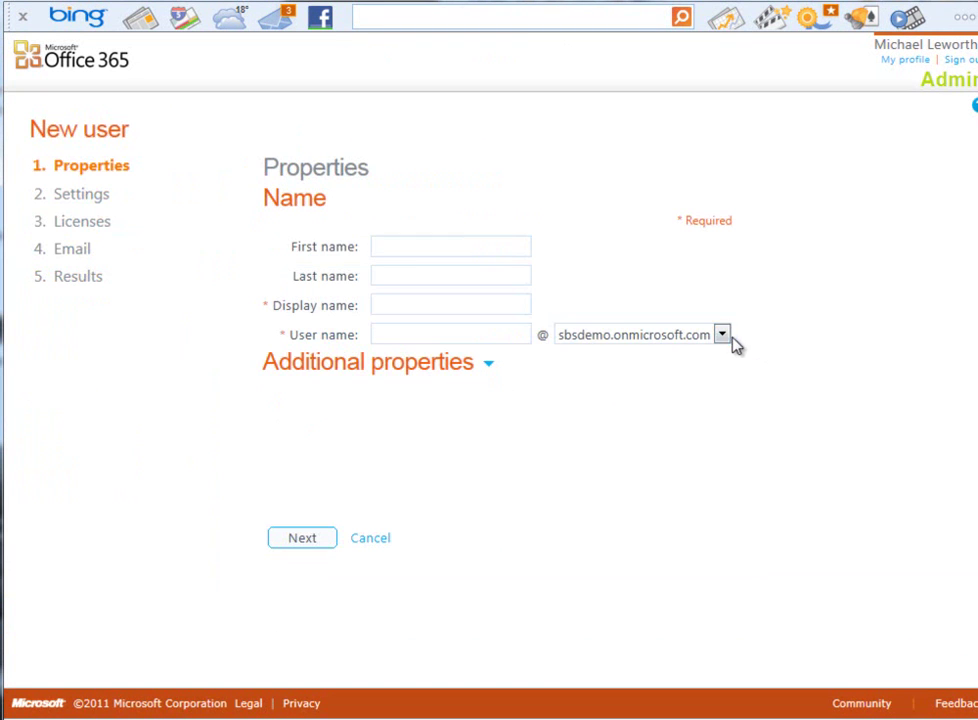
pyautogui.click(721, 337)
pyautogui.click(716, 354)
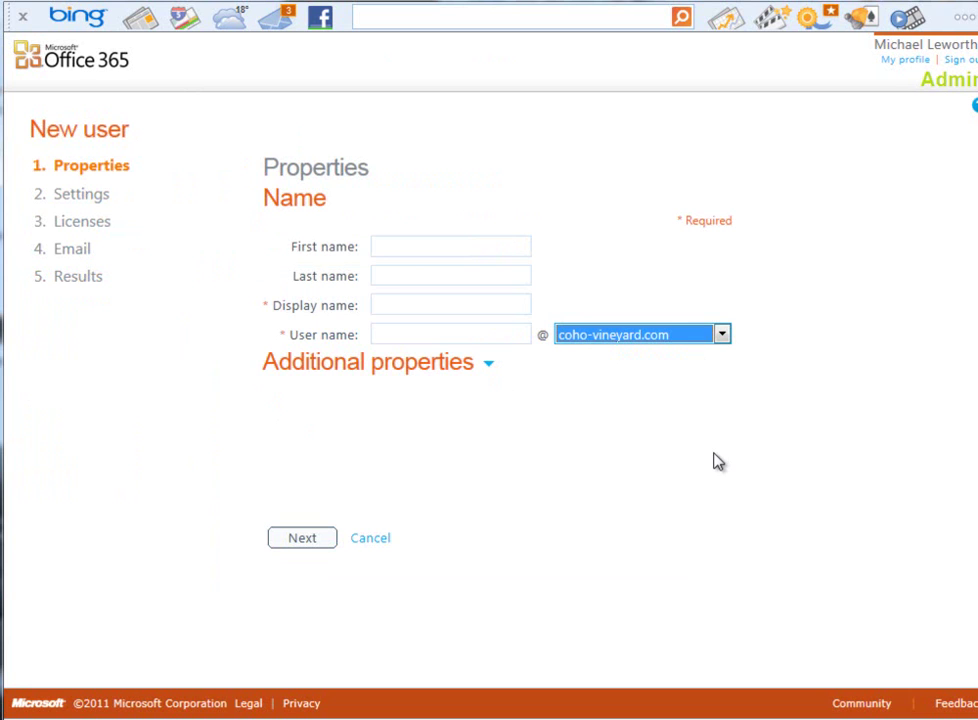